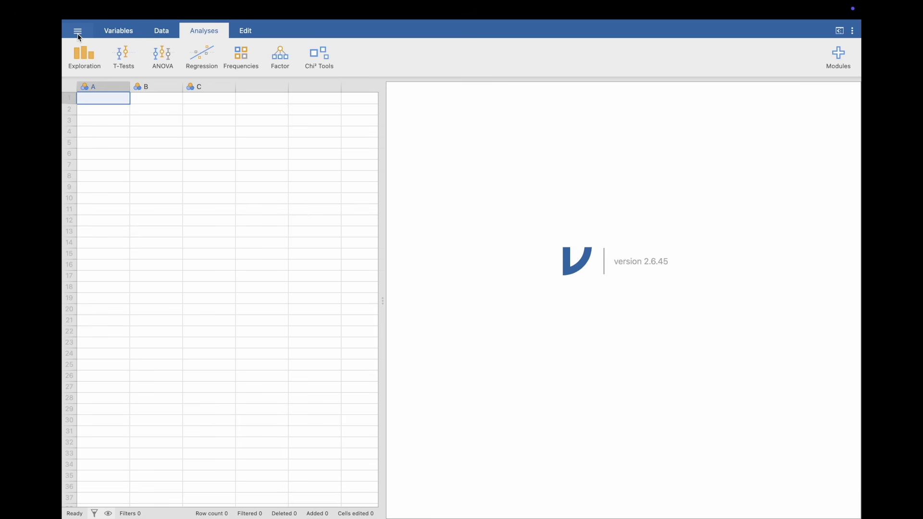
- Open the data file week2_qog.dta from the computer and look across its columns
click(78, 31)
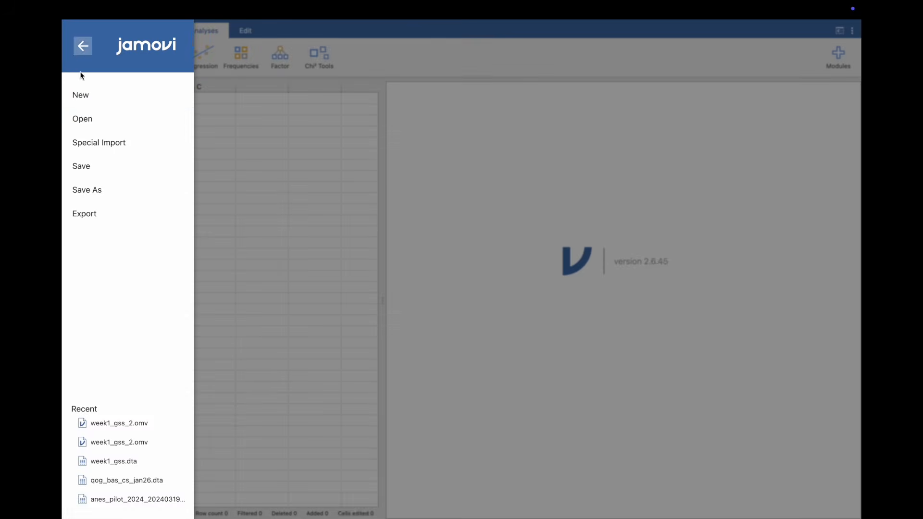
click(83, 121)
click(420, 38)
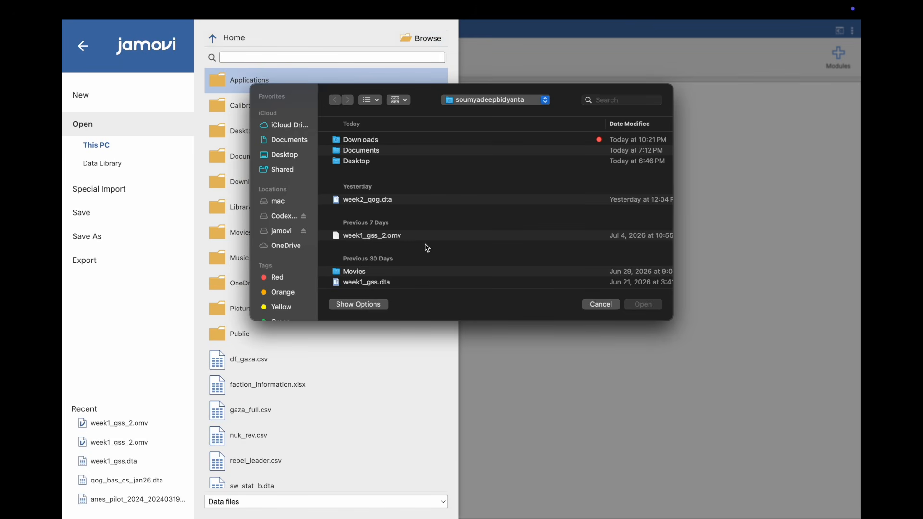
click(417, 205)
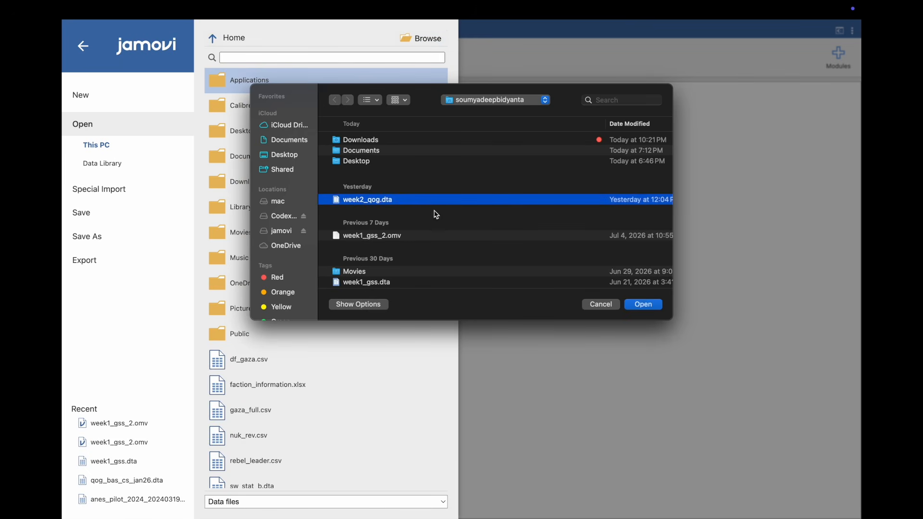
click(643, 304)
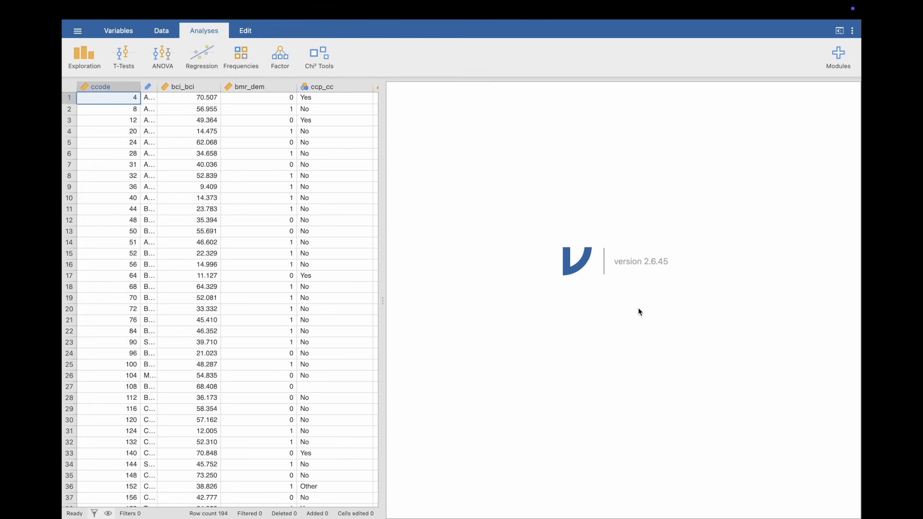
scroll(312, 277, right, 10)
scroll(312, 277, right, 5)
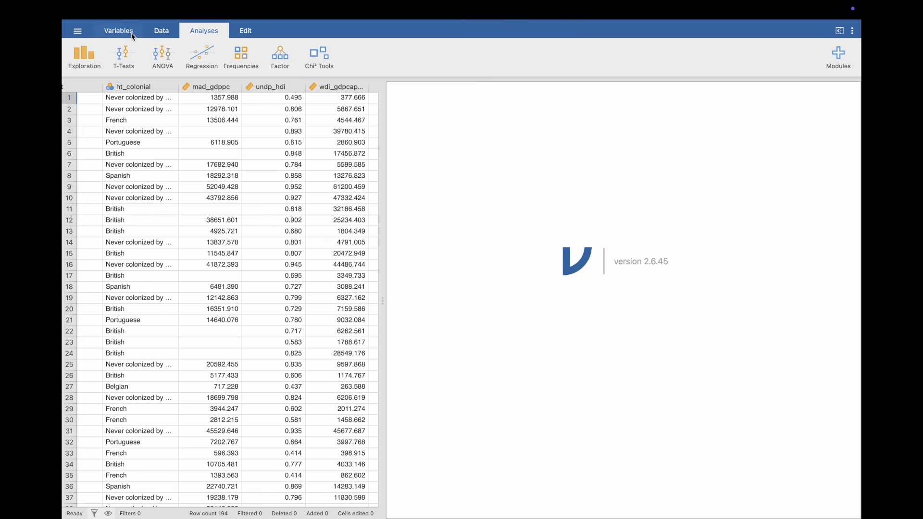
- Set the measure type of the bmr_dem variable to Nominal
click(119, 31)
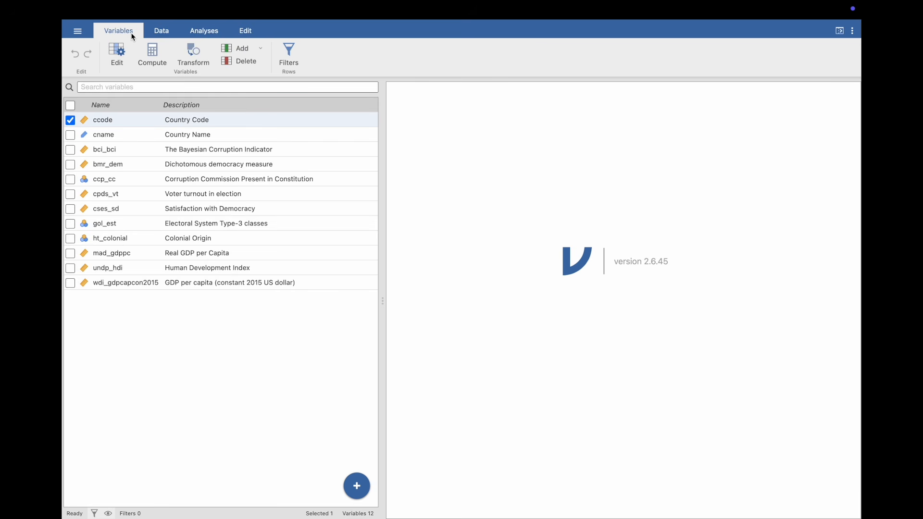
double_click(103, 164)
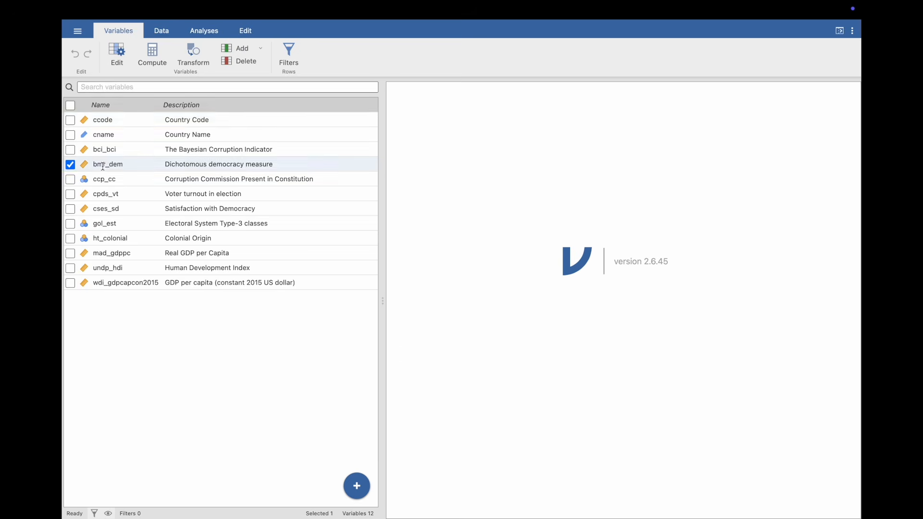
click(417, 138)
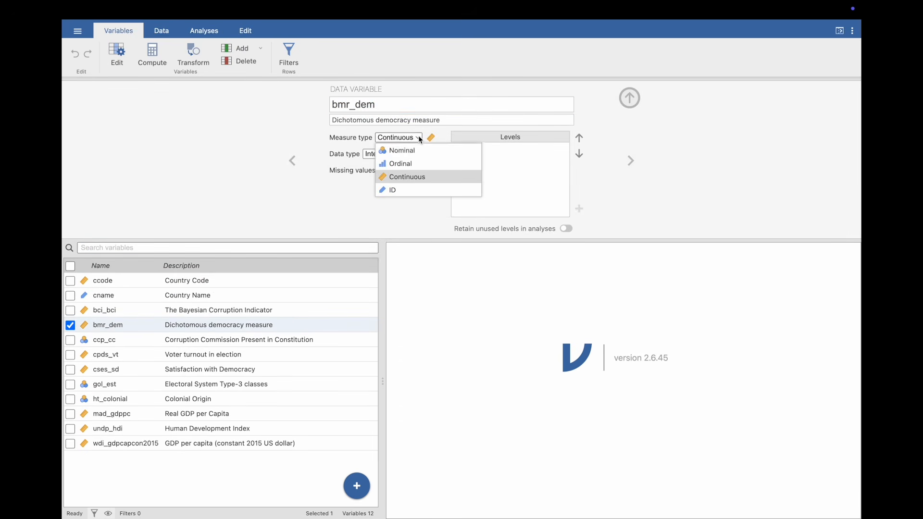
click(414, 150)
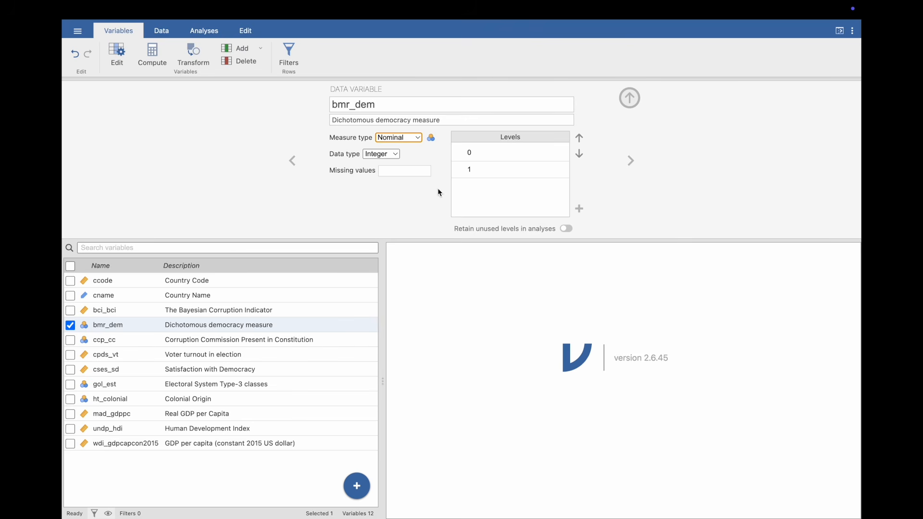
click(630, 99)
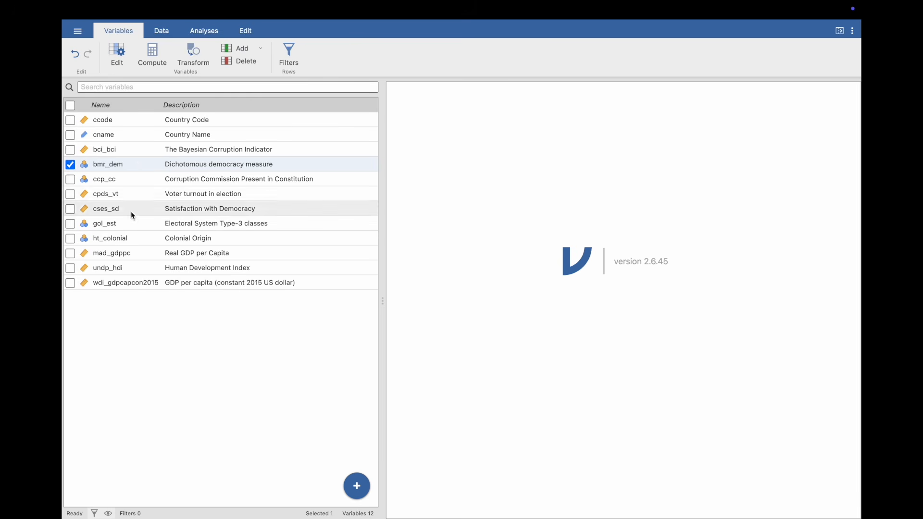
- Examine the full list of levels and their codes in the ht_colonial variable's settings
click(129, 239)
double_click(129, 239)
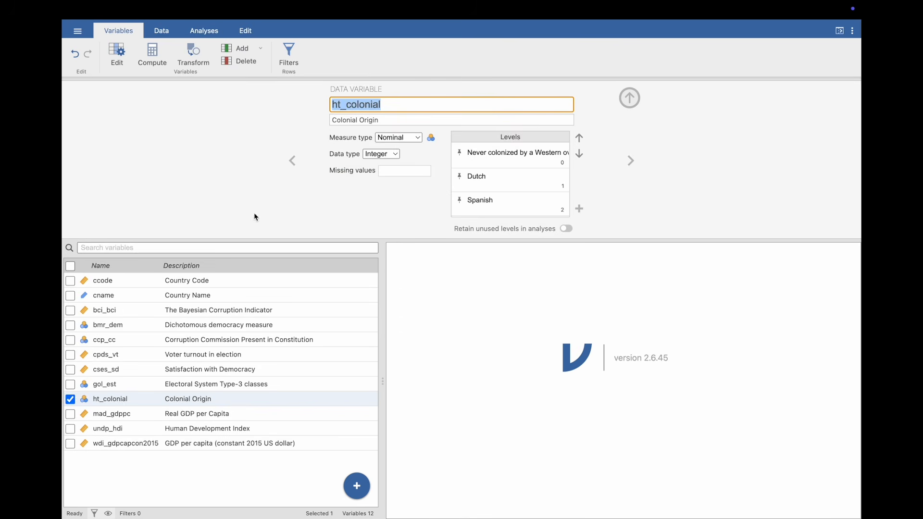
scroll(514, 180, down, 3)
scroll(513, 180, down, 5)
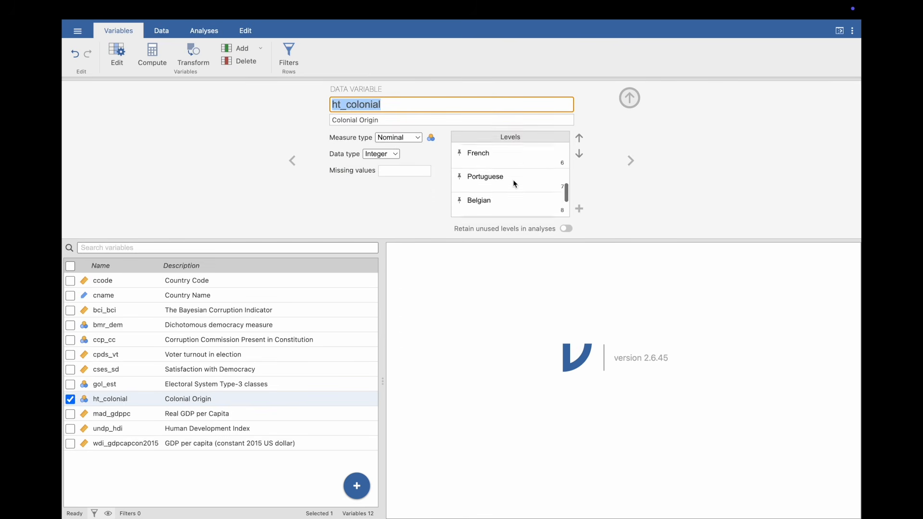
scroll(514, 180, up, 1)
scroll(514, 180, up, 7)
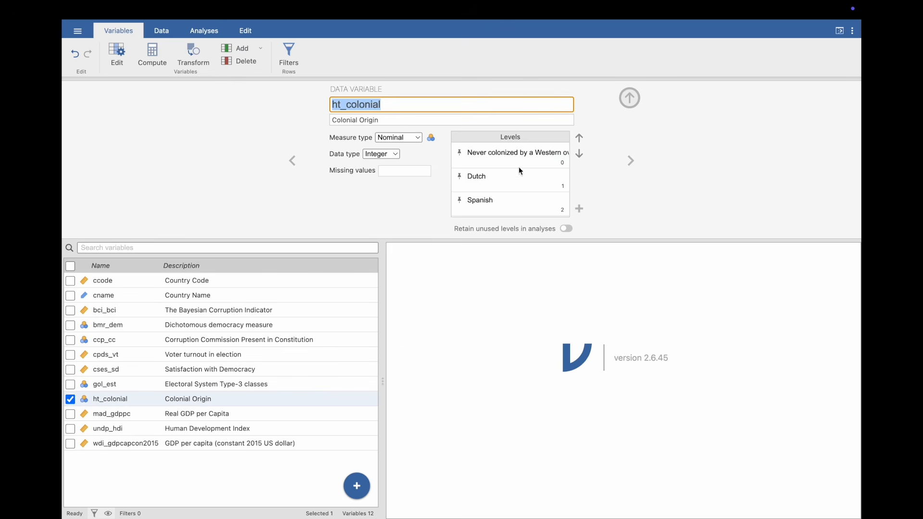
scroll(501, 197, down, 5)
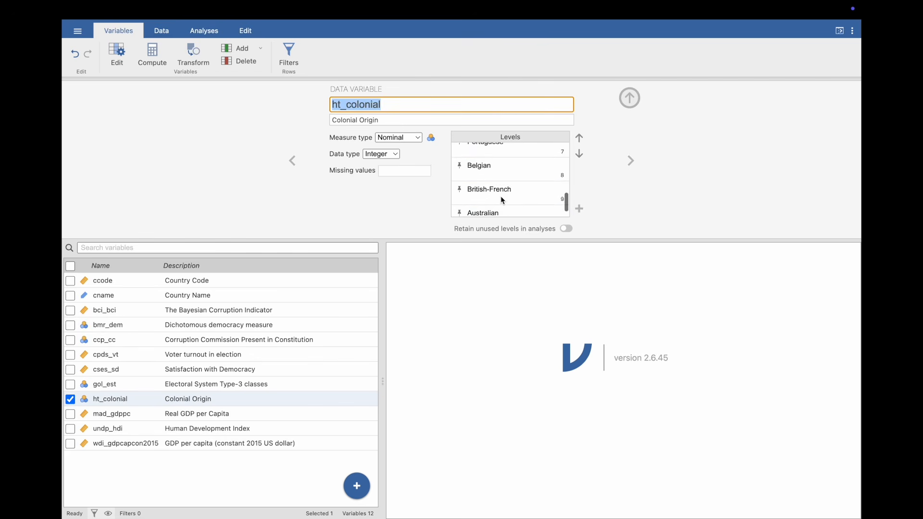
scroll(501, 197, up, 5)
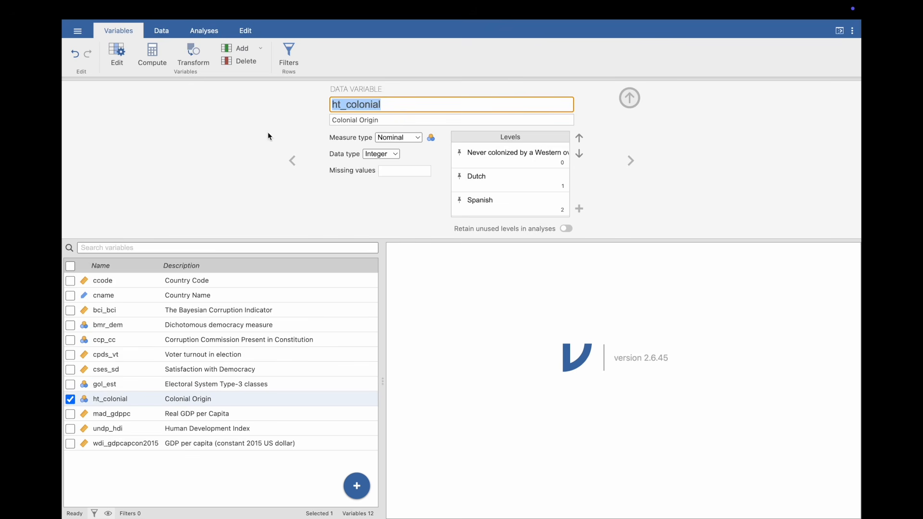
- Create a transformed variable from ht_colonial and name it col_history
click(198, 56)
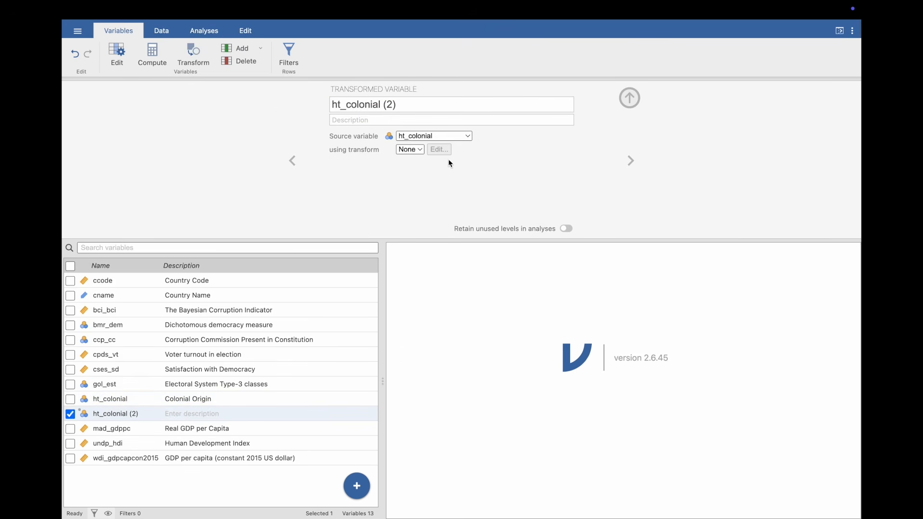
drag(418, 106, 439, 103)
key(BackSpace)
text(co)
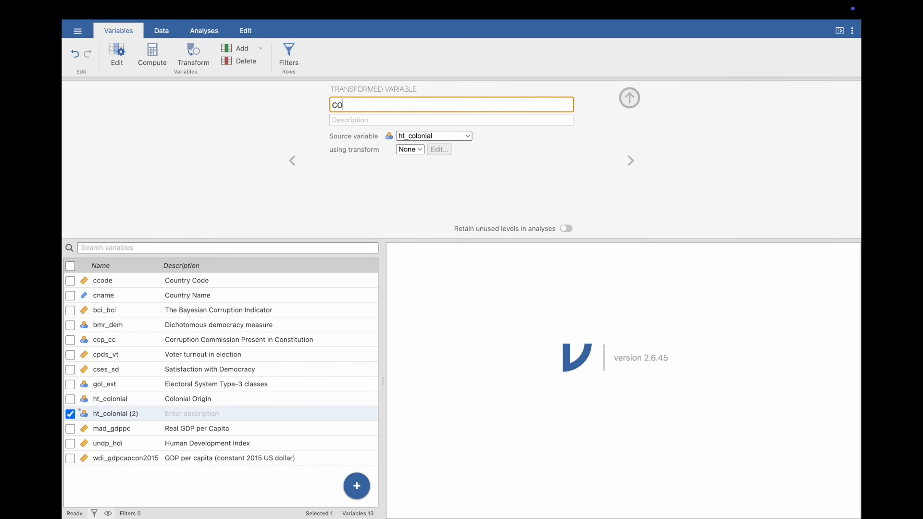
text(l_history)
- Create a new transform for col_history that recodes source values equal to 0 as 0 and everything else as 1
click(410, 150)
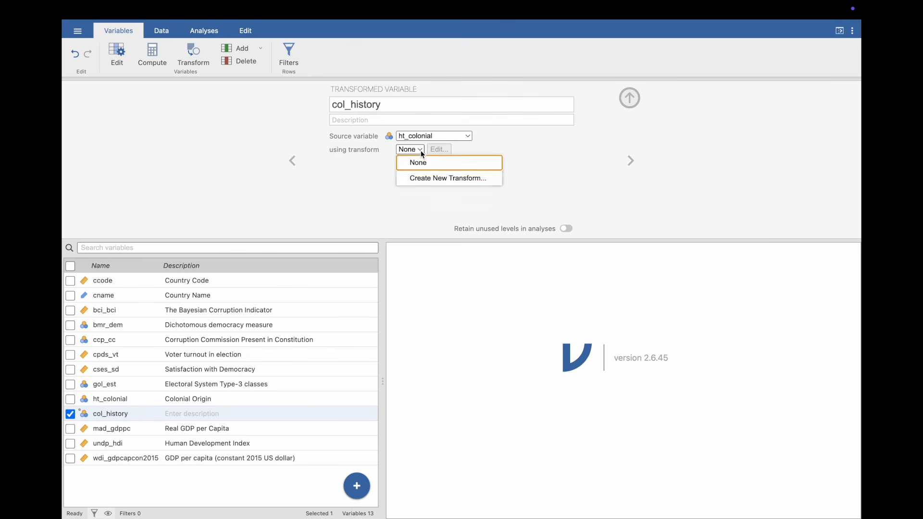
click(424, 177)
click(401, 152)
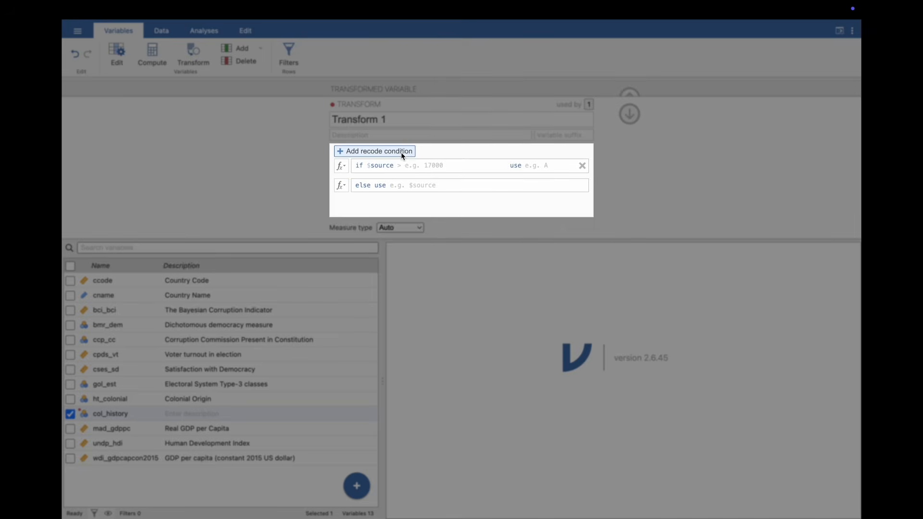
click(407, 169)
text(== 0)
click(535, 166)
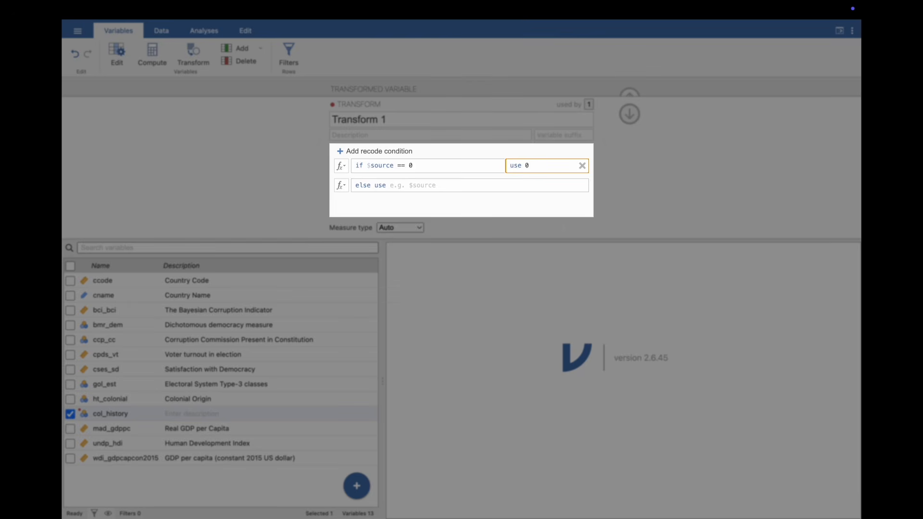
click(456, 185)
text(1)
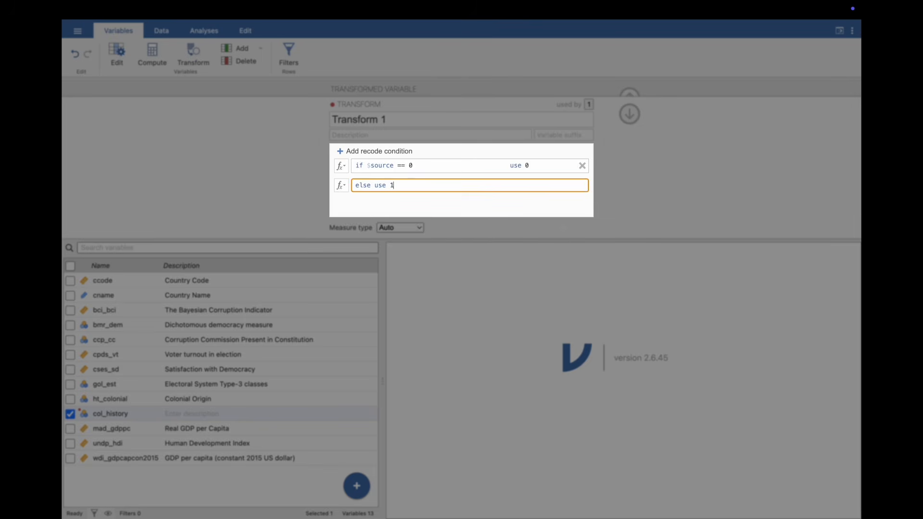
key(Return)
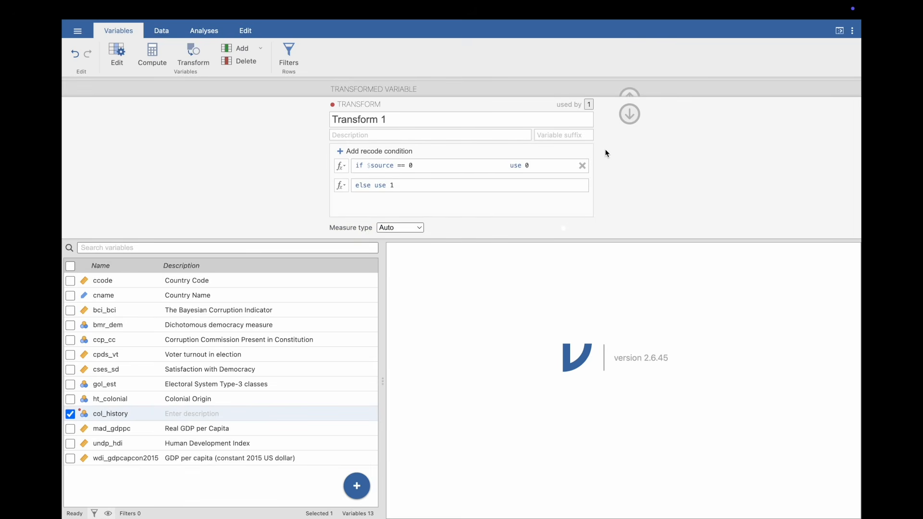
click(629, 115)
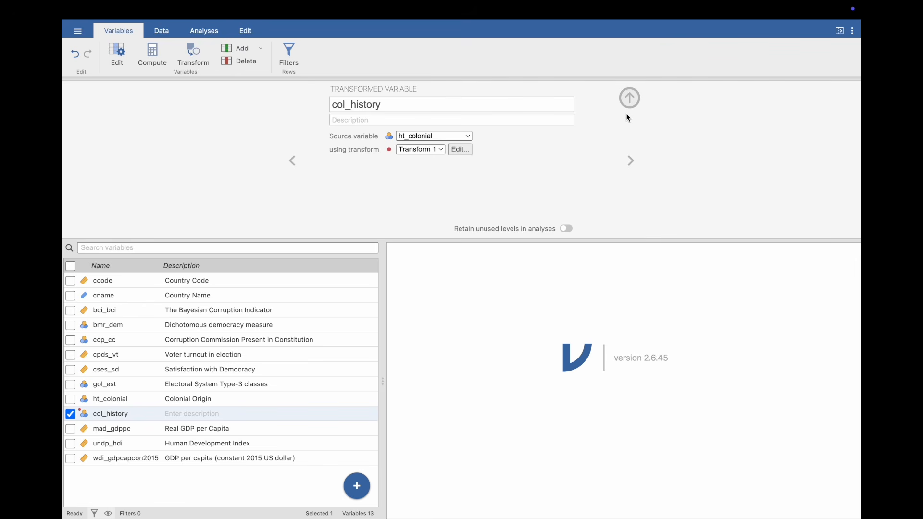
- Check the recoded col_history values against ht_colonial in the data sheet
click(172, 34)
scroll(269, 421, down, 6)
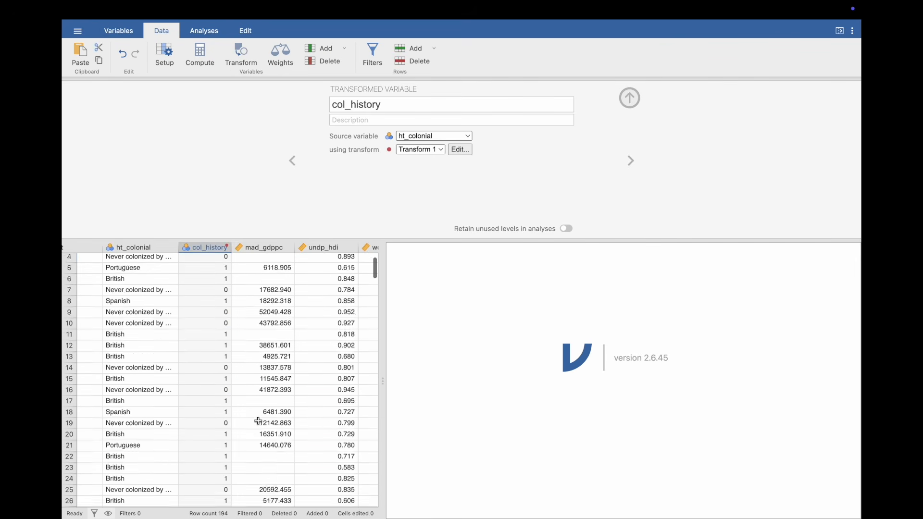
scroll(258, 422, down, 2)
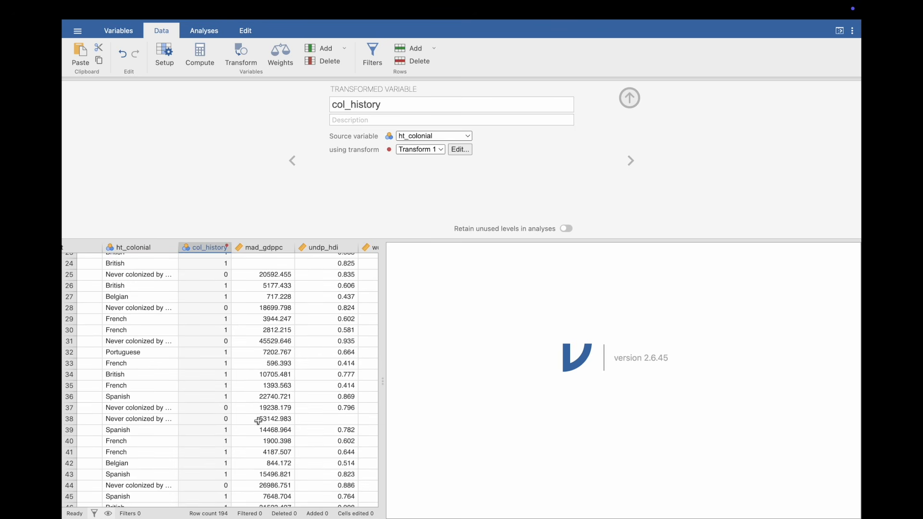
- Build an independent-samples contingency table with bmr_dem as rows and col_history as columns, including column percentages
click(201, 32)
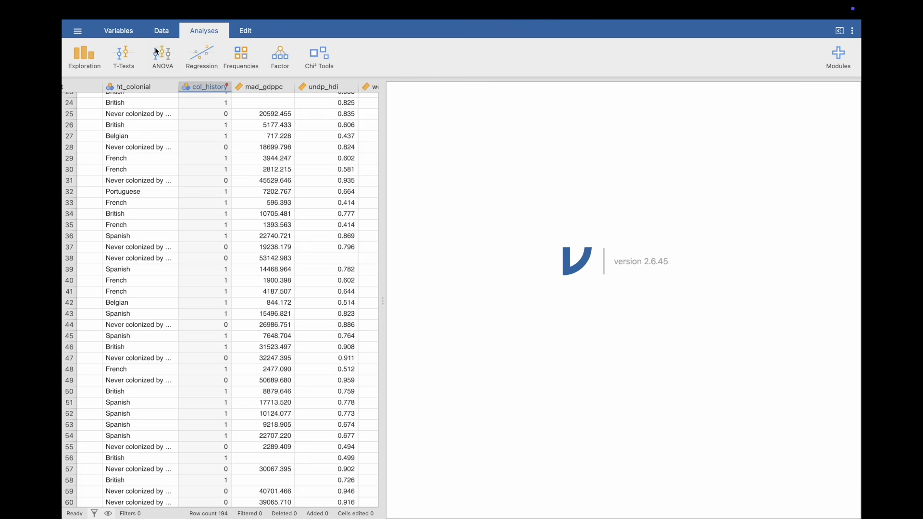
click(242, 57)
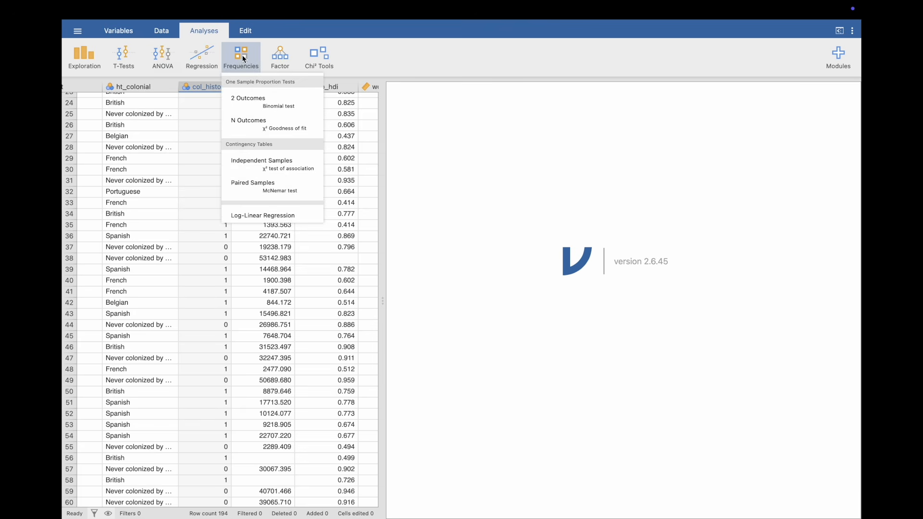
click(264, 163)
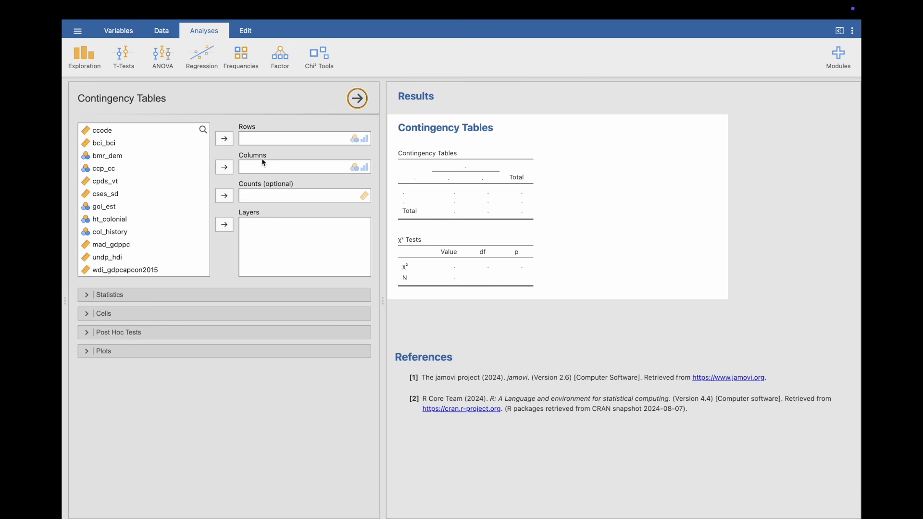
drag(125, 234, 286, 166)
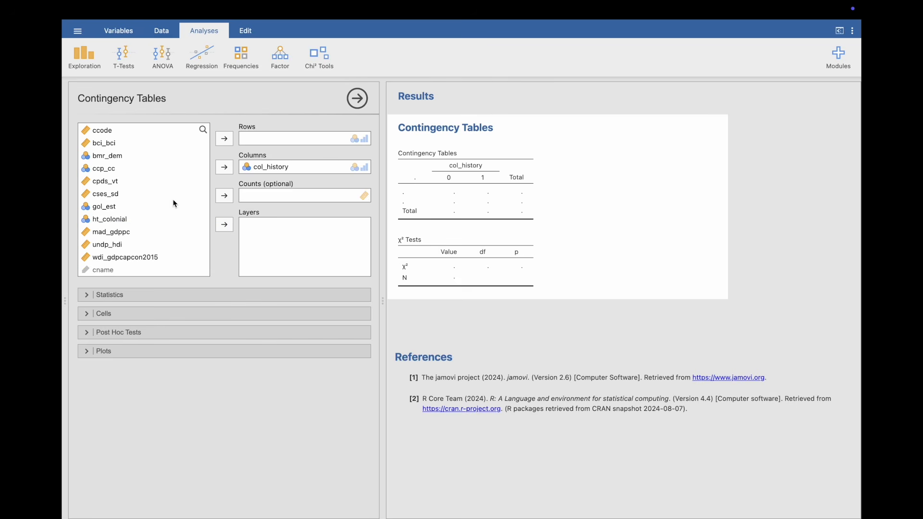
drag(132, 159, 269, 141)
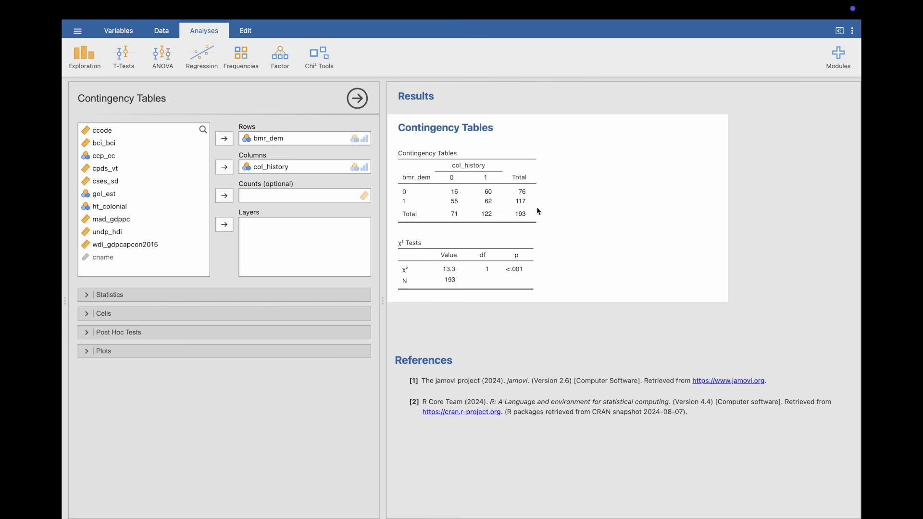
click(301, 315)
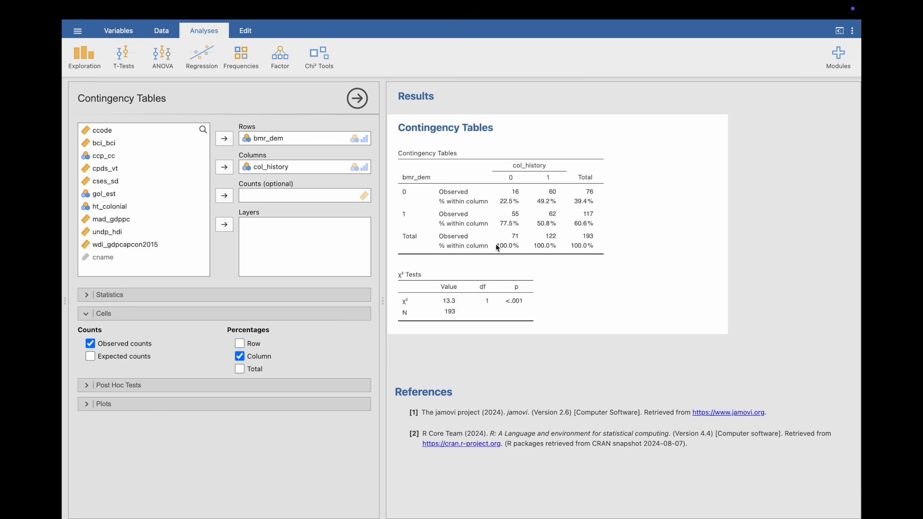
- Examine the values of the undp_hdi column throughout the data sheet
click(163, 31)
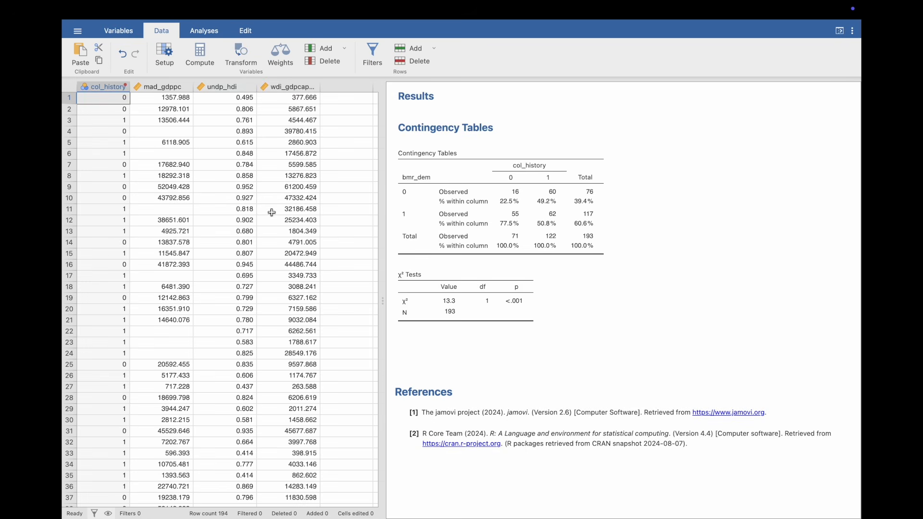
scroll(242, 254, down, 4)
scroll(242, 252, down, 2)
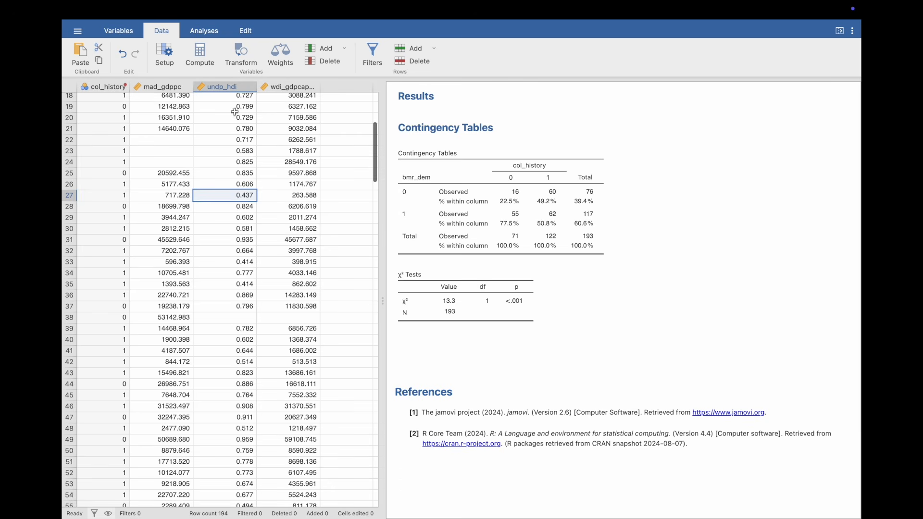
click(233, 88)
scroll(237, 262, down, 10)
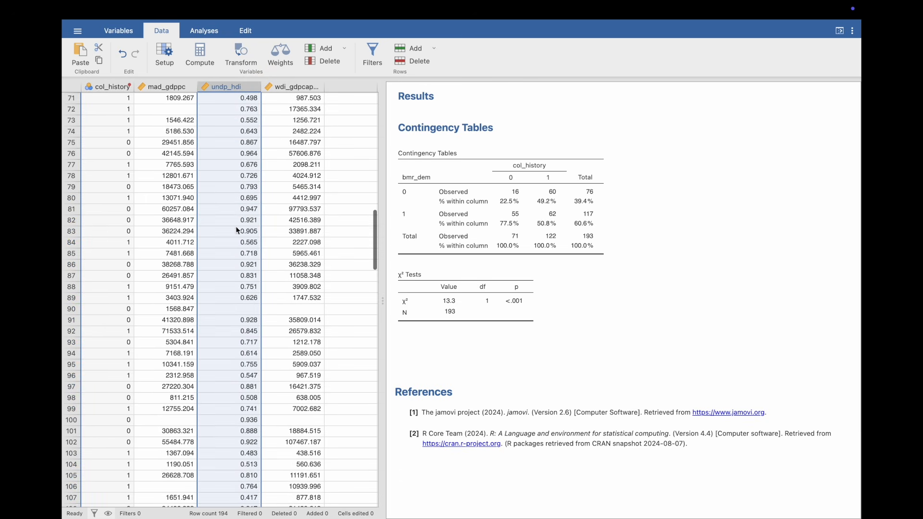
scroll(237, 372, down, 4)
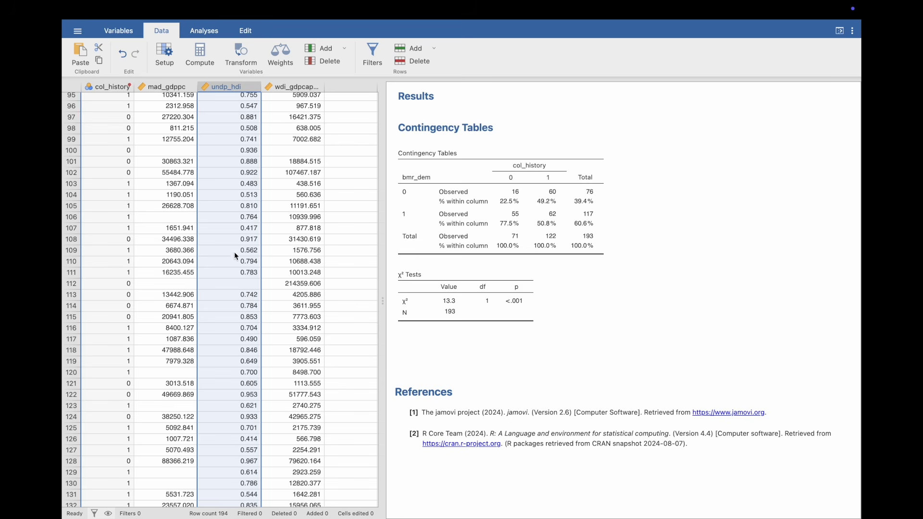
- Create a transformed variable named hdi_dev from undp_hdi
click(243, 58)
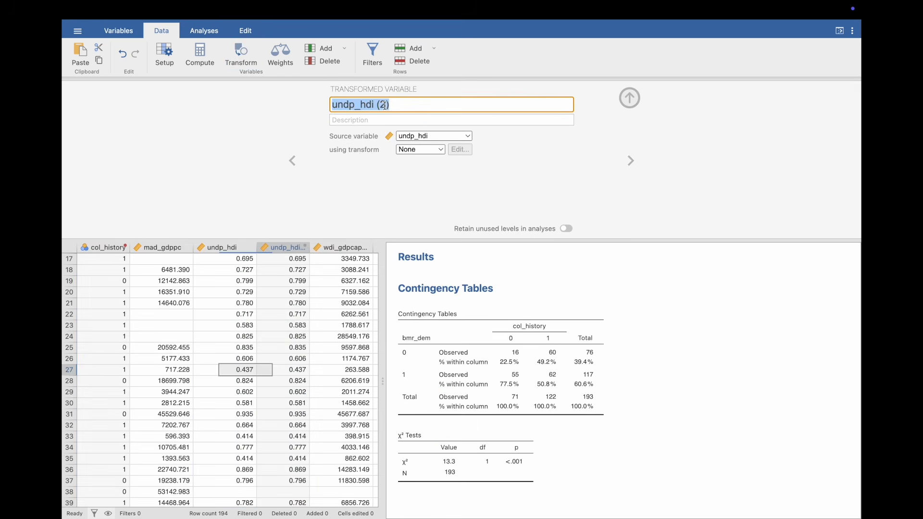
key(BackSpace)
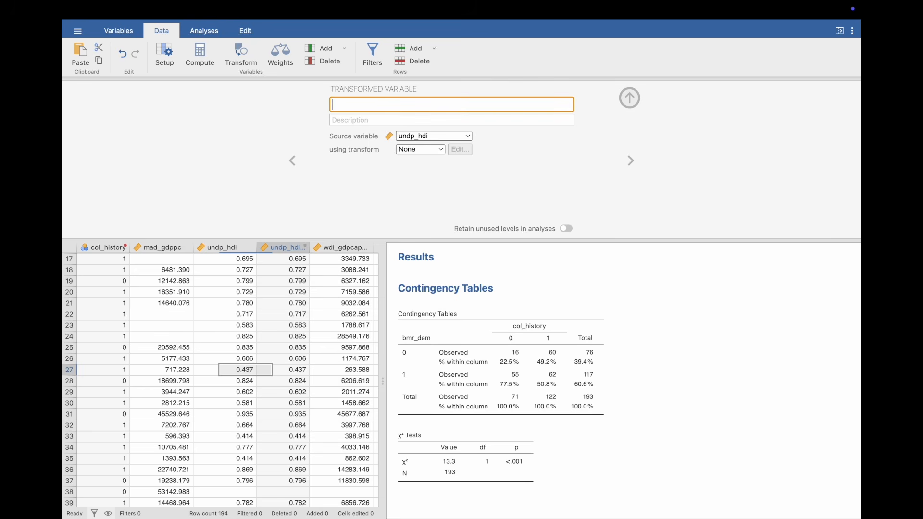
text(hdi_dev)
- Create a new transform for hdi_dev that recodes source values >= 0.8 as 1 and everything else as 0
click(437, 149)
click(437, 177)
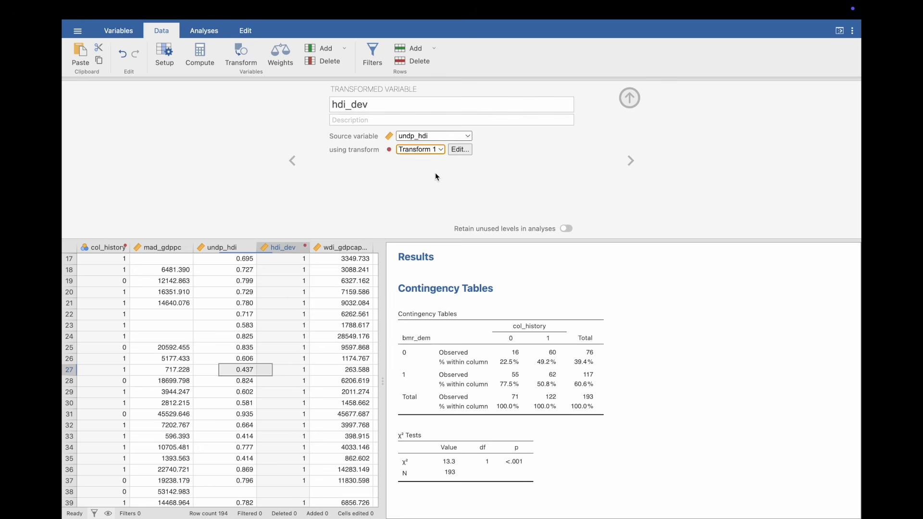
click(438, 150)
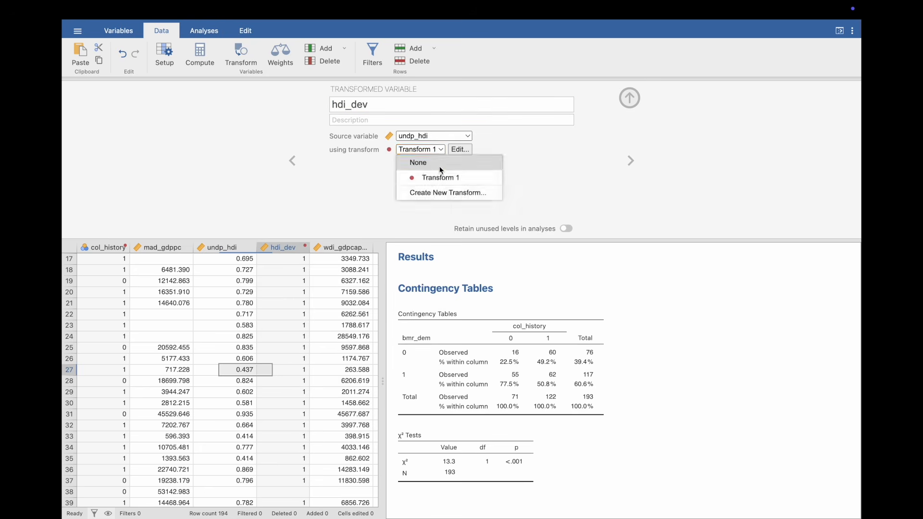
click(439, 192)
click(393, 153)
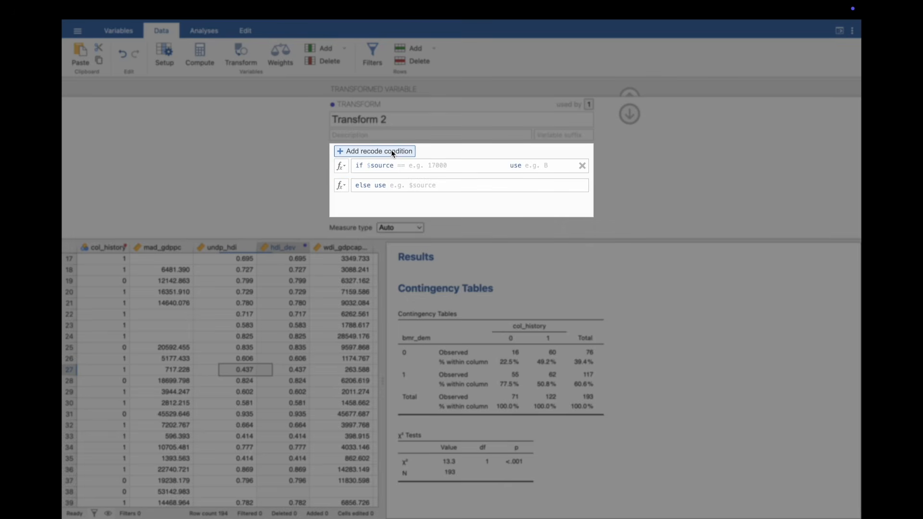
text(>=0.8)
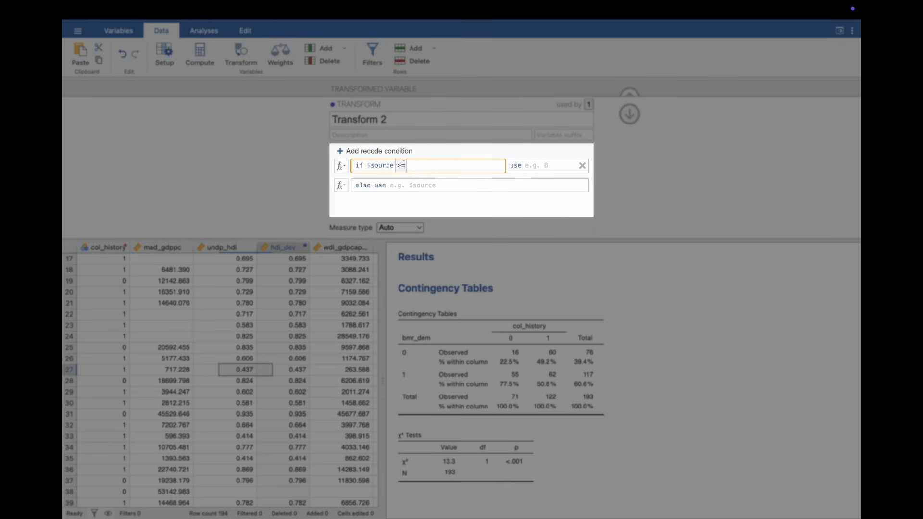
click(544, 161)
text(1)
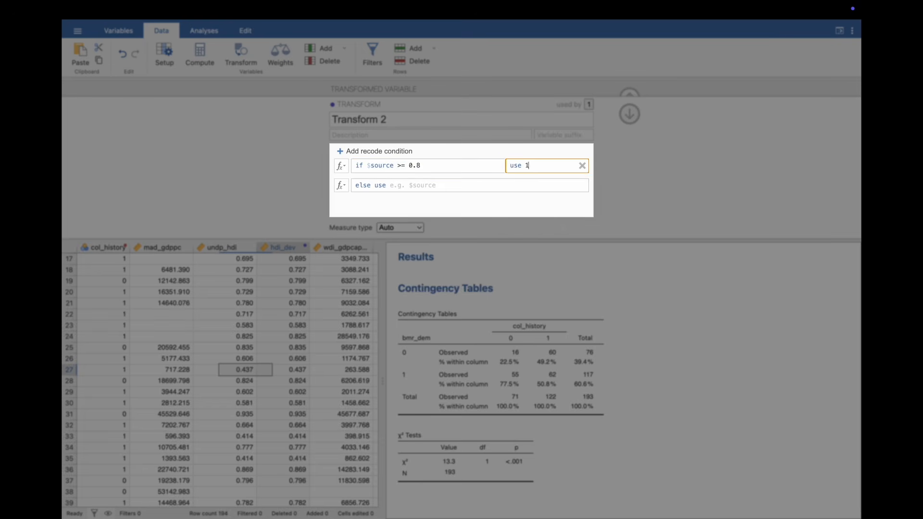
click(511, 180)
click(413, 186)
text(0)
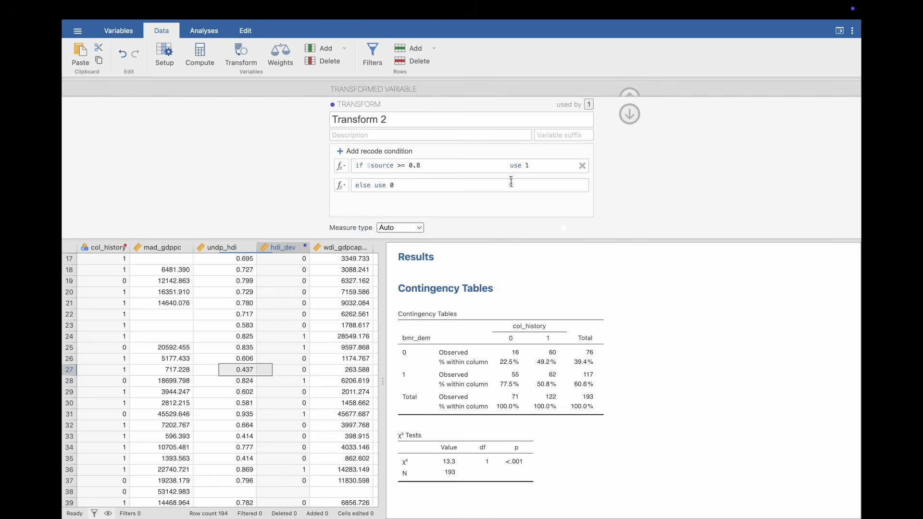
- Set the transform's measure type to Nominal and check the recoded hdi_dev values against undp_hdi
click(415, 228)
click(421, 251)
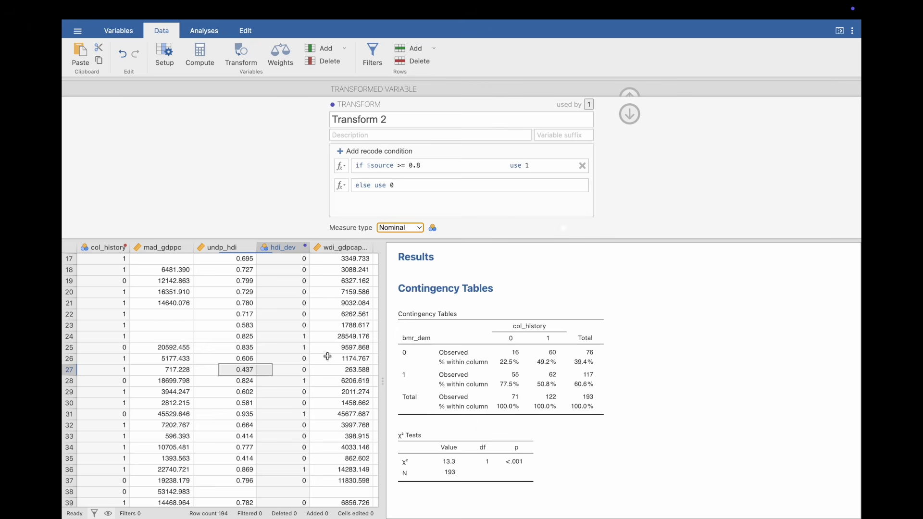
scroll(297, 389, down, 8)
scroll(297, 389, down, 1)
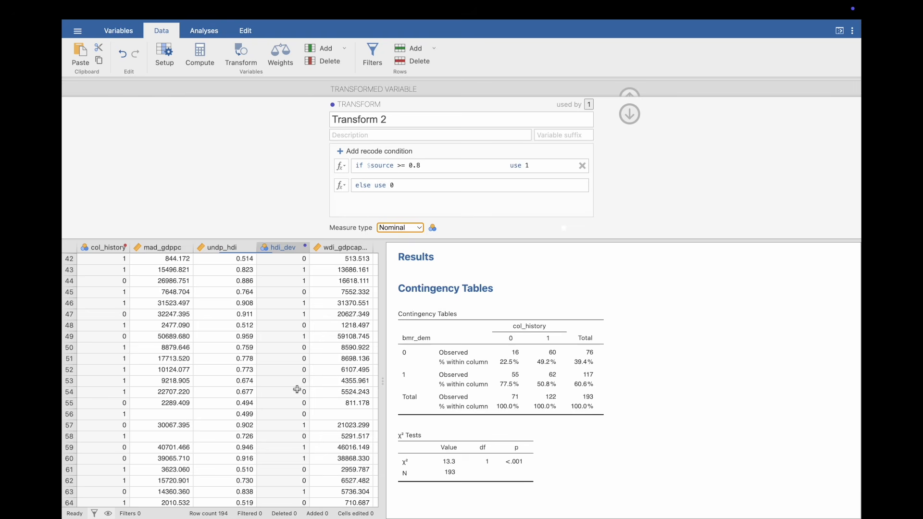
- Build an independent-samples contingency table with hdi_dev as rows and col_history as columns, including column percentages
click(208, 35)
click(248, 58)
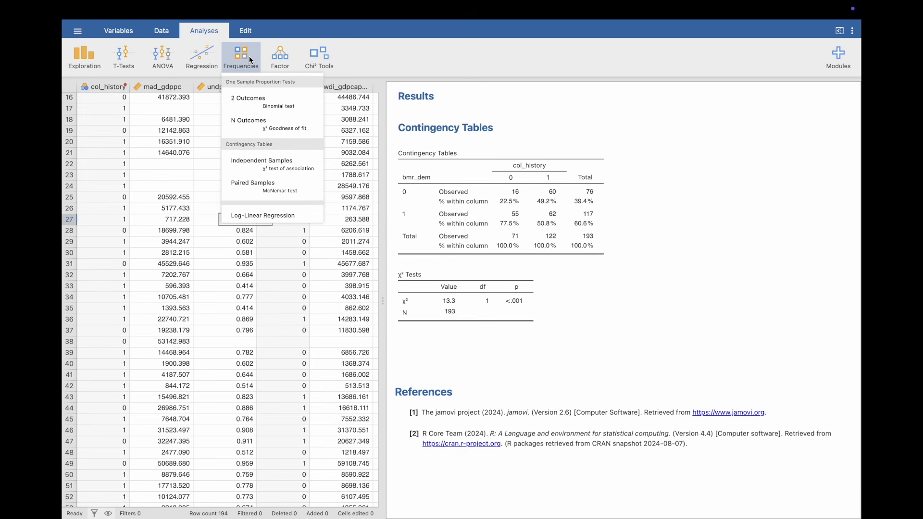
click(259, 164)
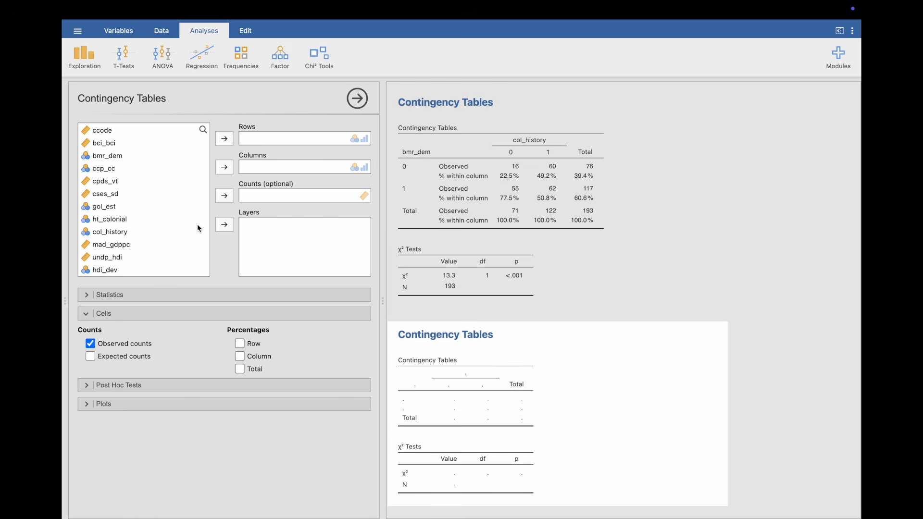
scroll(199, 229, down, 2)
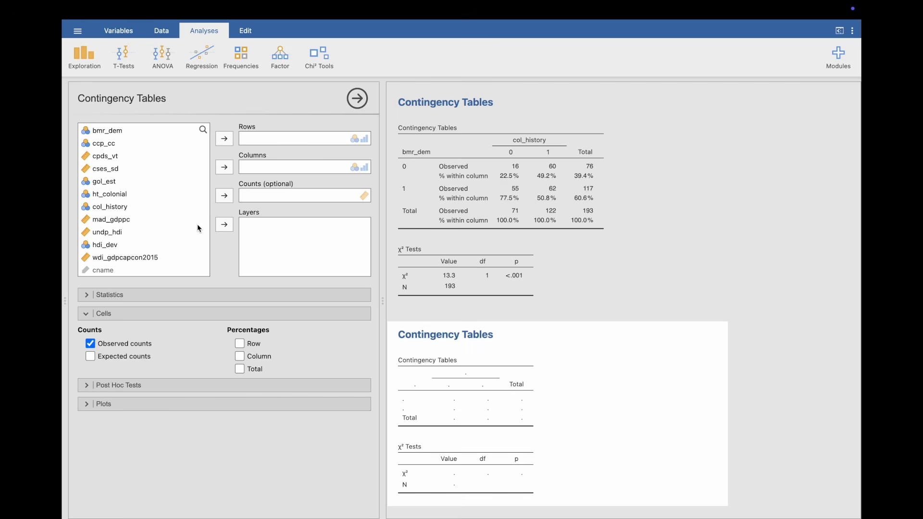
drag(129, 206, 283, 164)
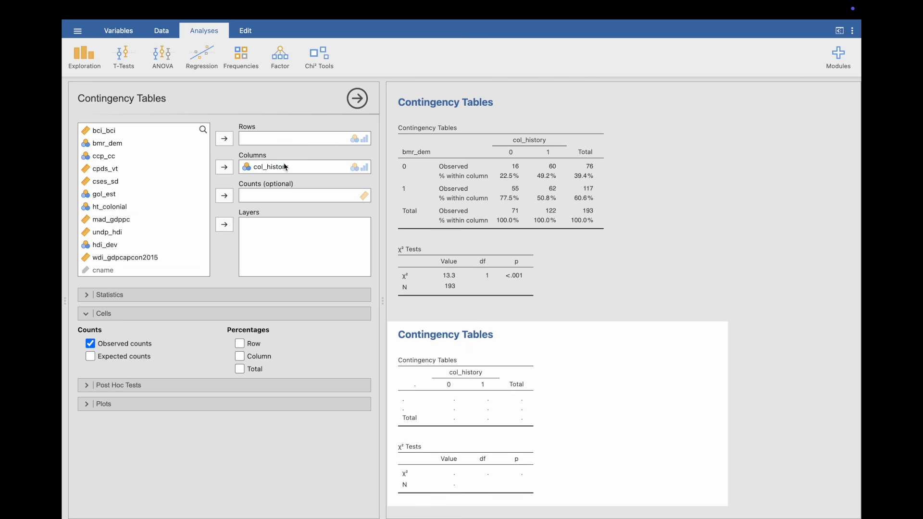
drag(136, 246, 274, 138)
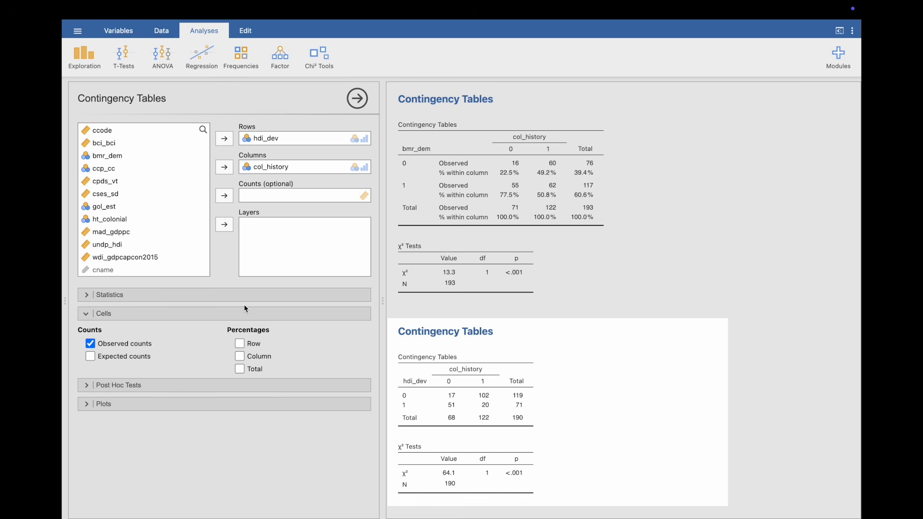
click(239, 357)
scroll(706, 330, down, 5)
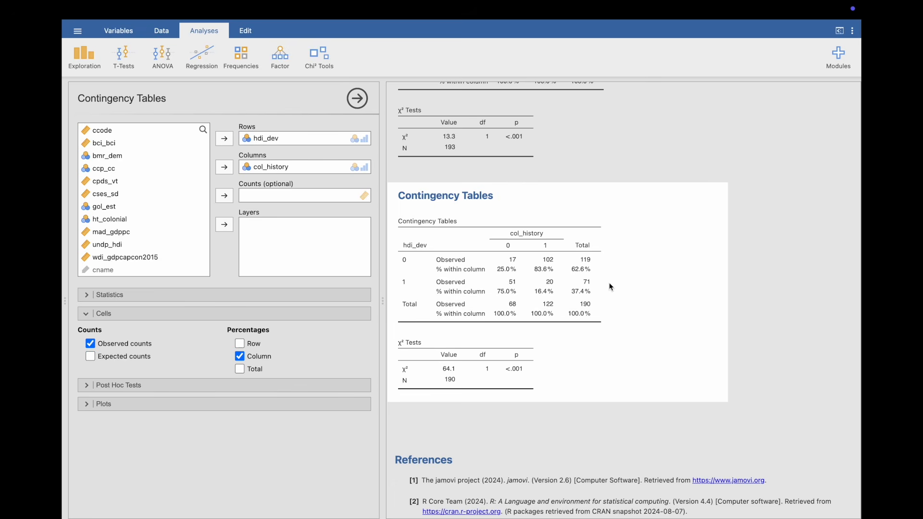
- Run descriptives for undp_hdi split by col_history and view the statistics for each group
click(93, 56)
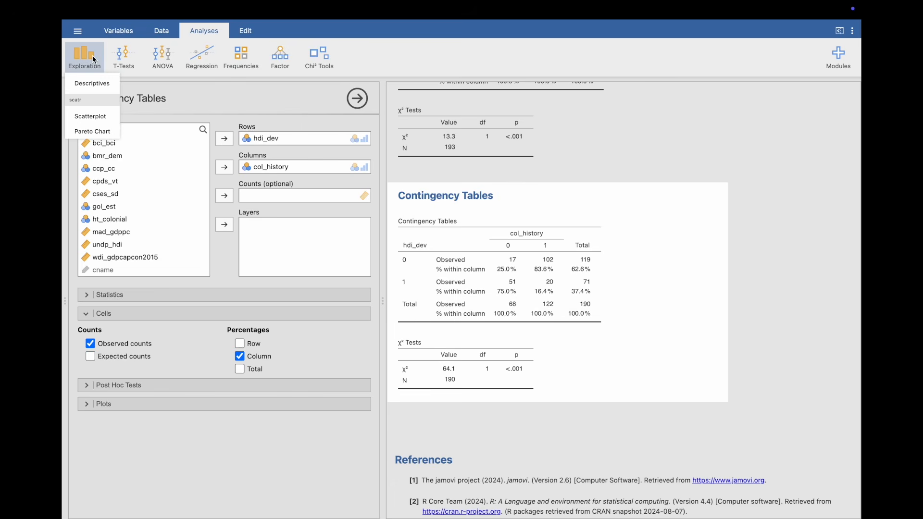
click(94, 83)
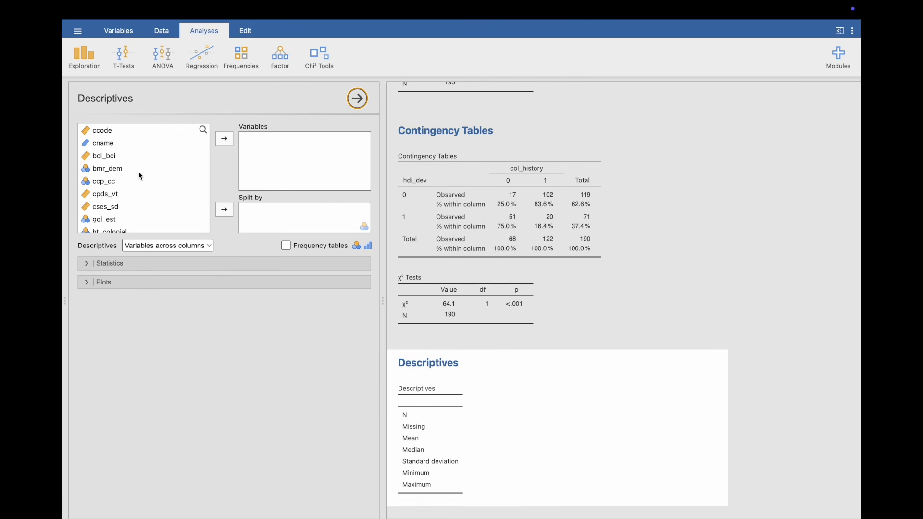
scroll(142, 197, down, 5)
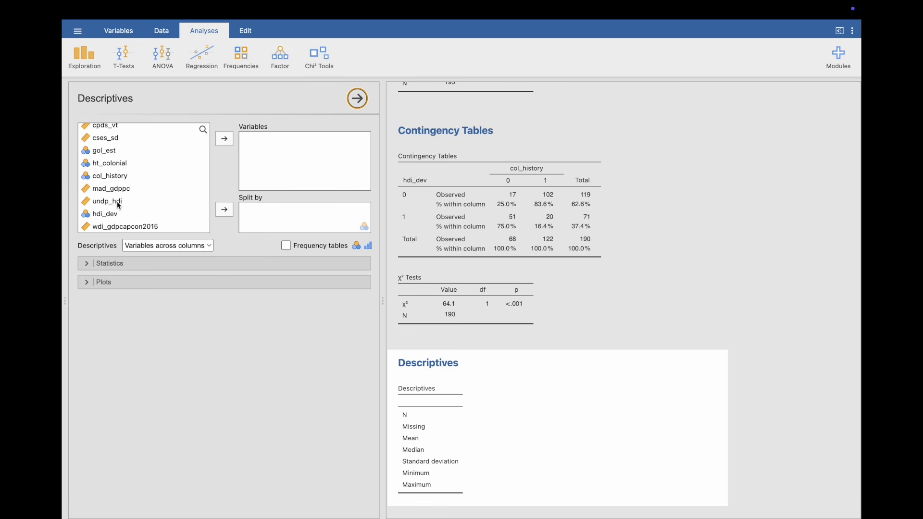
drag(119, 206, 285, 167)
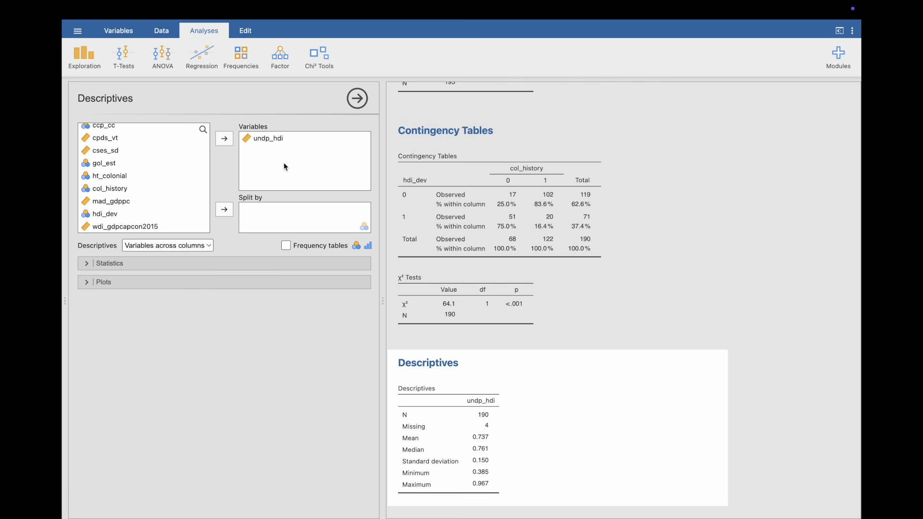
drag(129, 192, 273, 219)
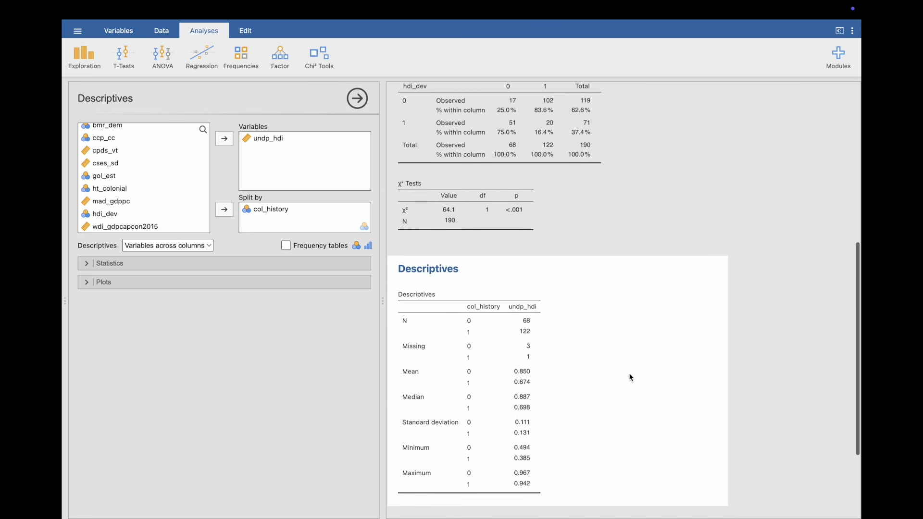
scroll(630, 376, down, 3)
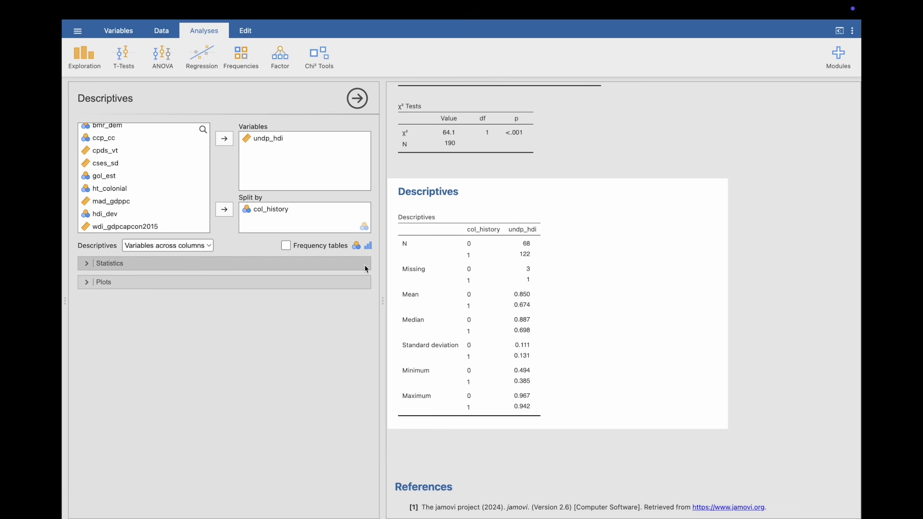
- Replace undp_hdi with bci_bci in the descriptives and split the statistics by ccp_cc instead of col_history
scroll(183, 206, up, 2)
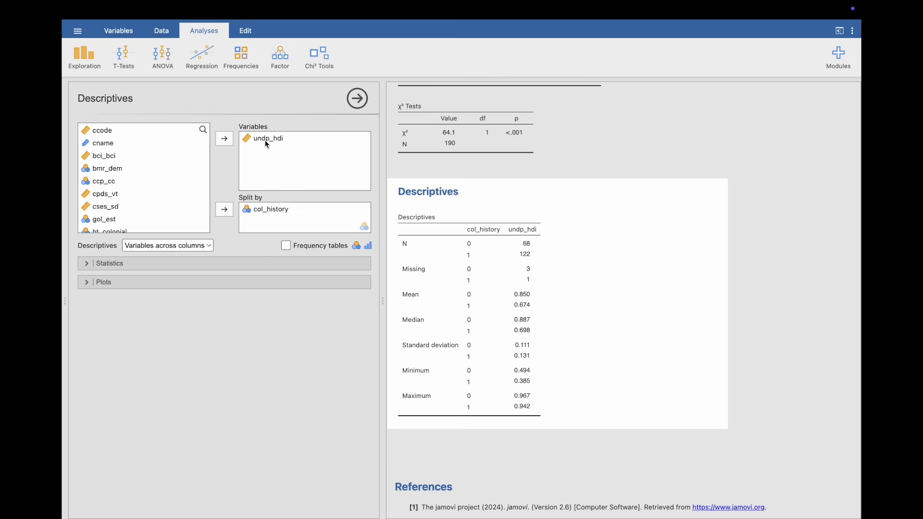
drag(267, 144, 250, 156)
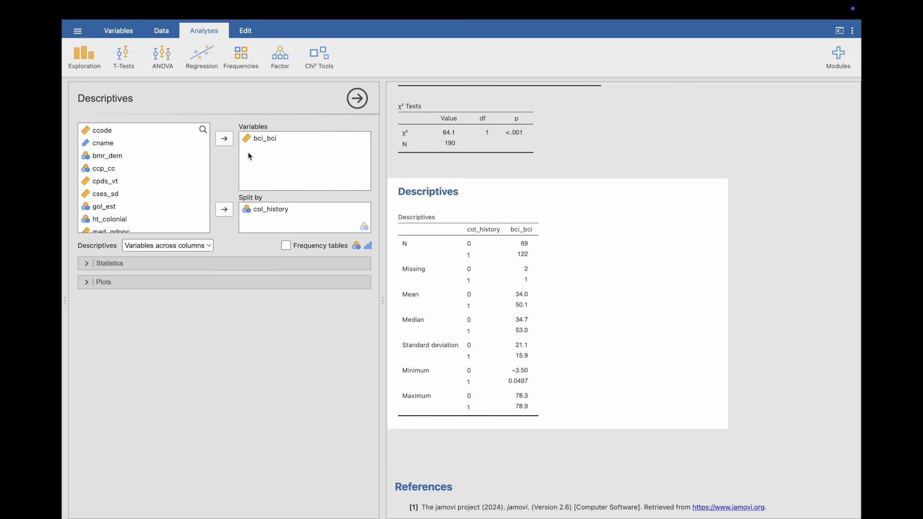
mouse_move(256, 210)
mouse_down()
mouse_move(191, 217)
mouse_move(109, 181)
mouse_move(119, 169)
mouse_move(266, 225)
mouse_up()
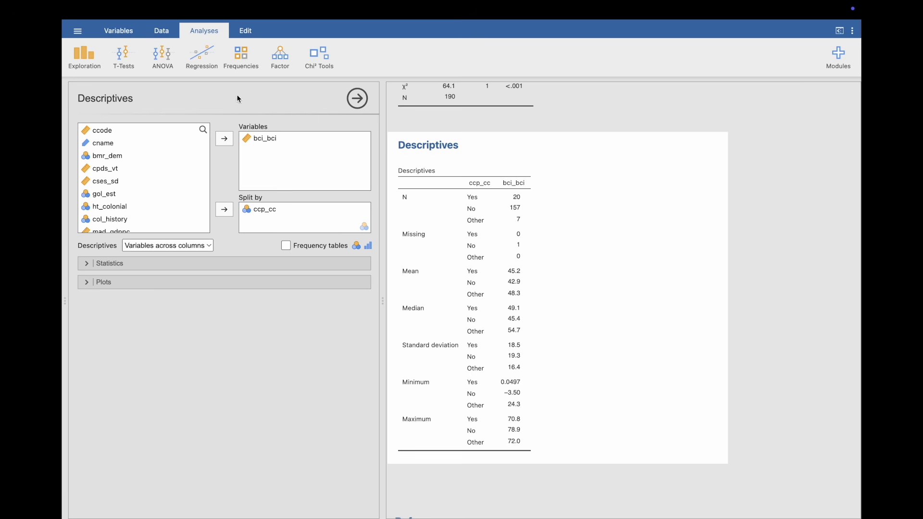
- Start a new descriptives analysis for bmr_dem and add a bar plot
click(88, 52)
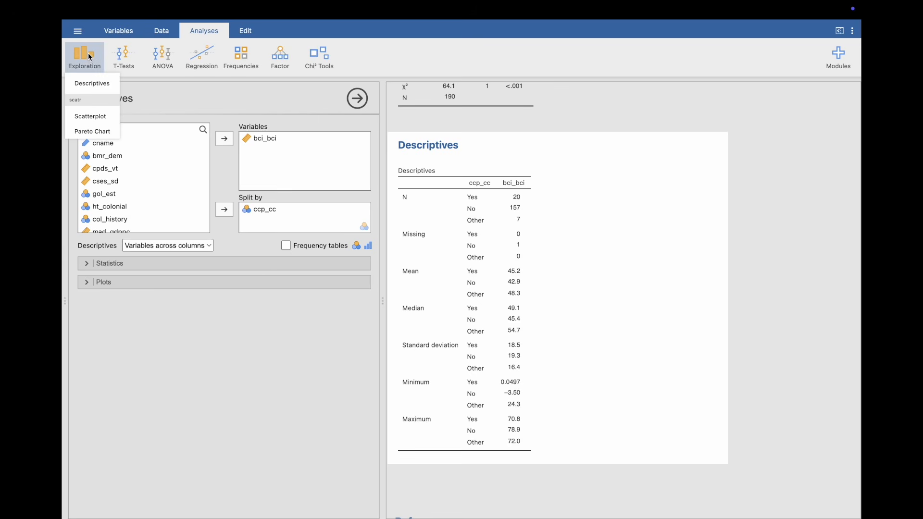
click(92, 82)
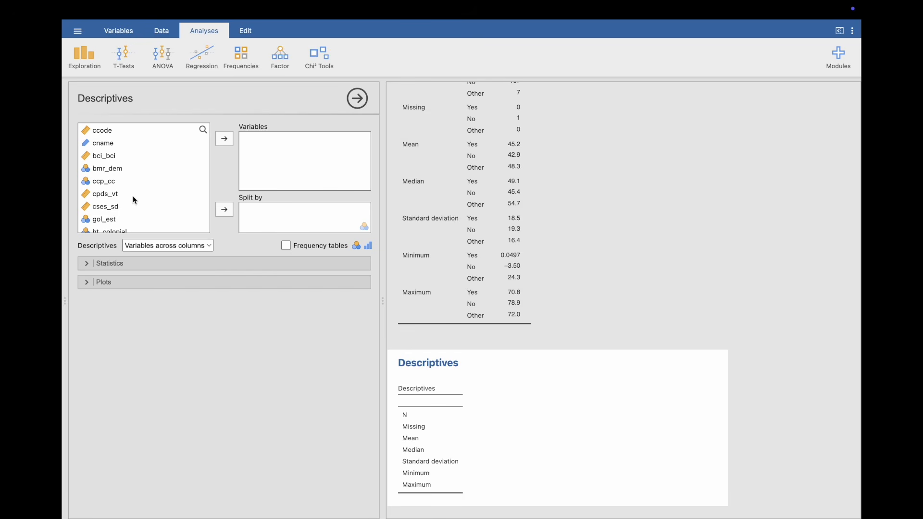
drag(110, 173, 289, 158)
click(242, 285)
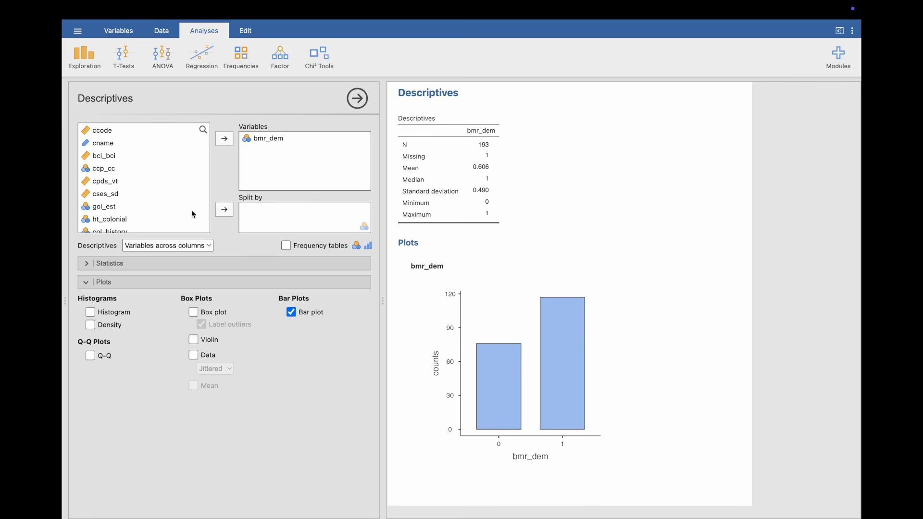
- Replace bmr_dem with undp_hdi as the variable in the new descriptives analysis
scroll(191, 209, down, 4)
drag(271, 140, 278, 162)
click(122, 200)
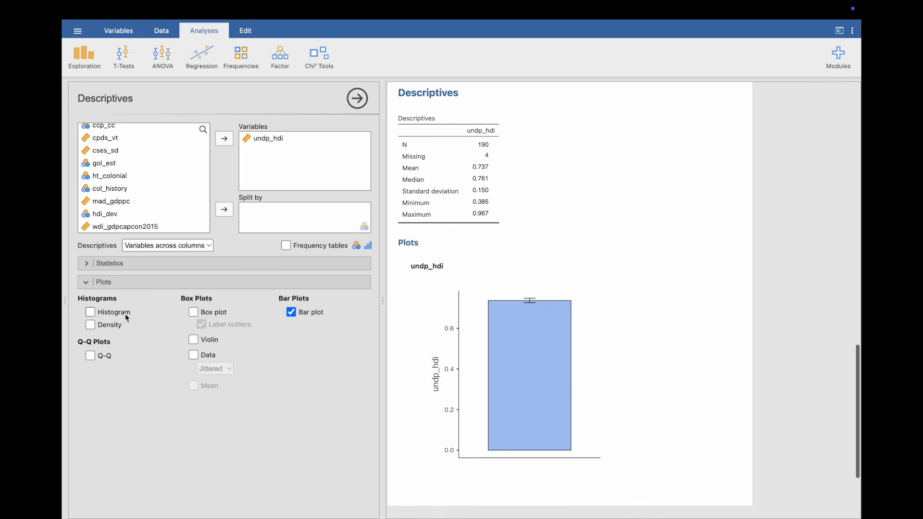
- Plot undp_hdi as a histogram instead of a bar plot, and switch the histogram to a density plot
click(91, 313)
click(292, 312)
scroll(551, 340, down, 2)
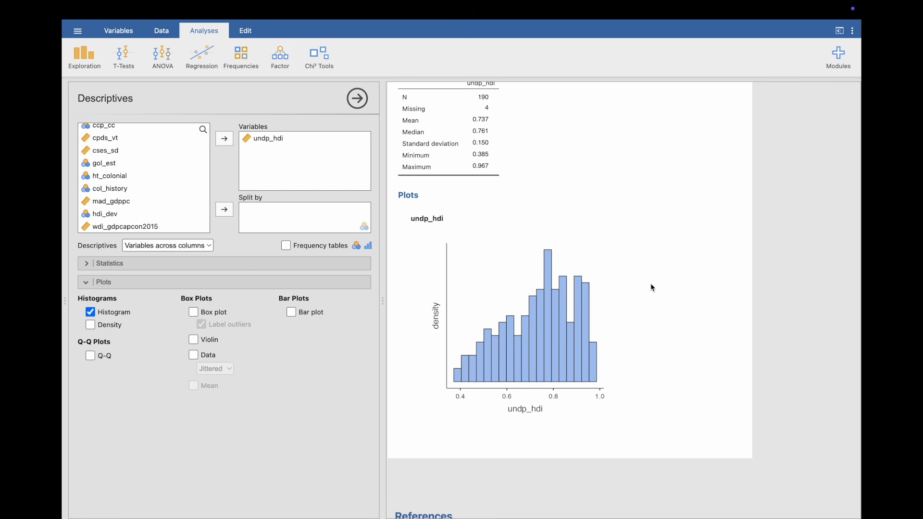
click(99, 328)
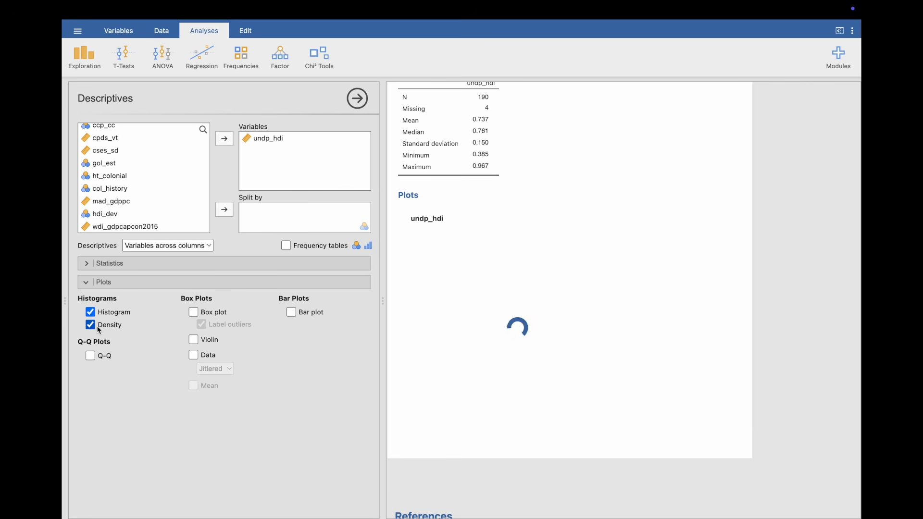
click(90, 312)
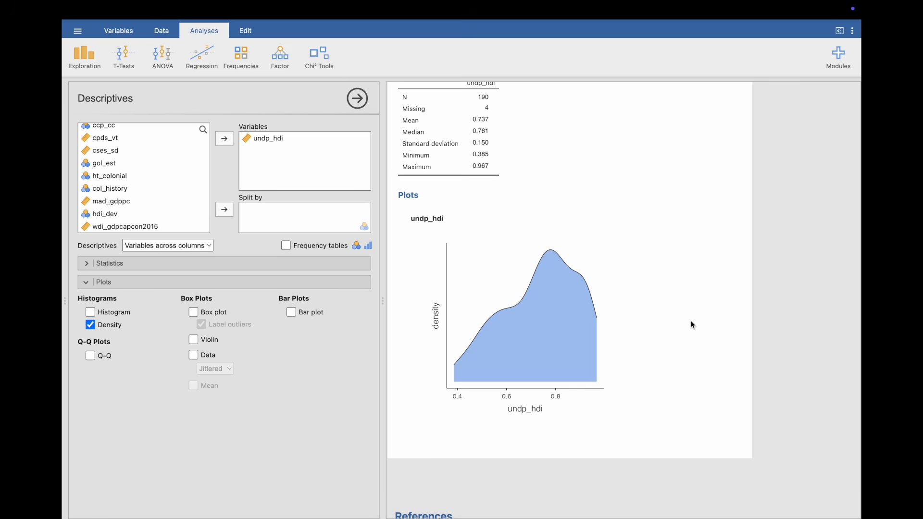
- Replace undp_hdi with mad_gdppc in the descriptives and add a box plot with labelled outliers
drag(128, 206, 269, 149)
click(267, 139)
click(224, 139)
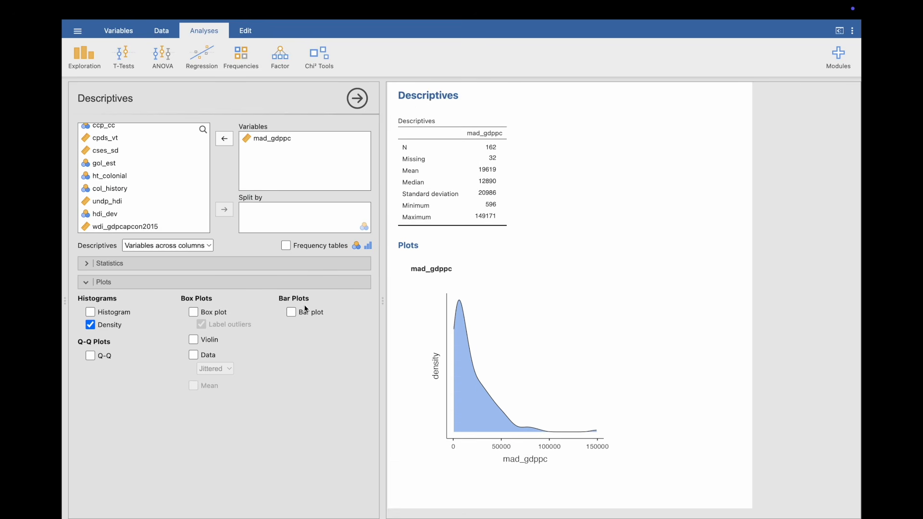
click(194, 312)
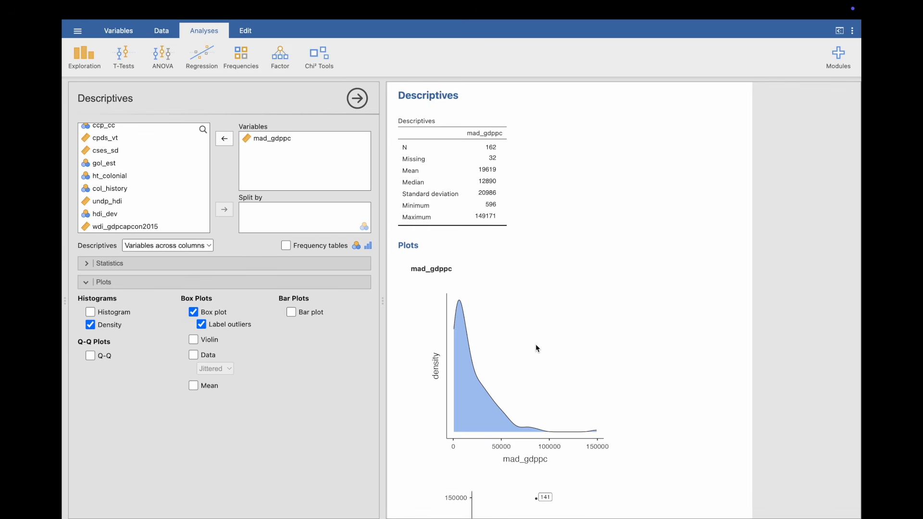
scroll(536, 344, down, 6)
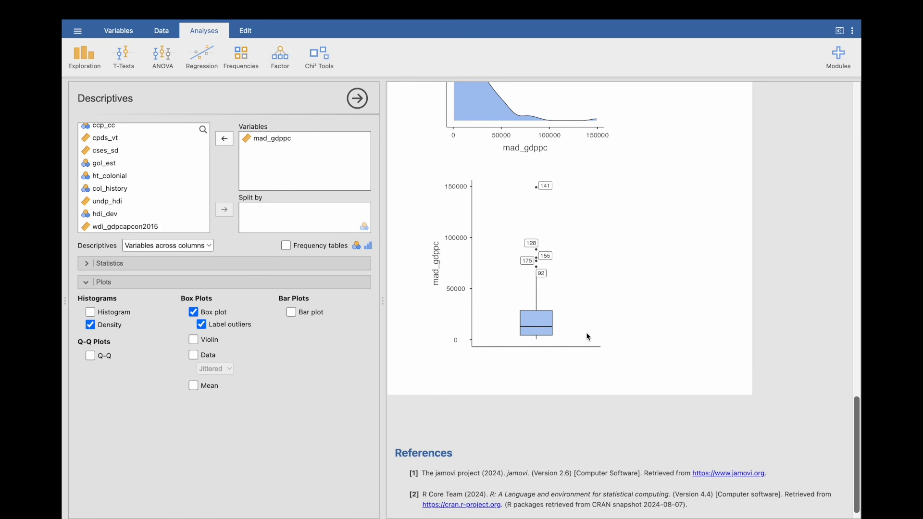
- Start a new contingency table for independent samples with bmr_dem as rows and col_history as columns
click(252, 61)
click(257, 162)
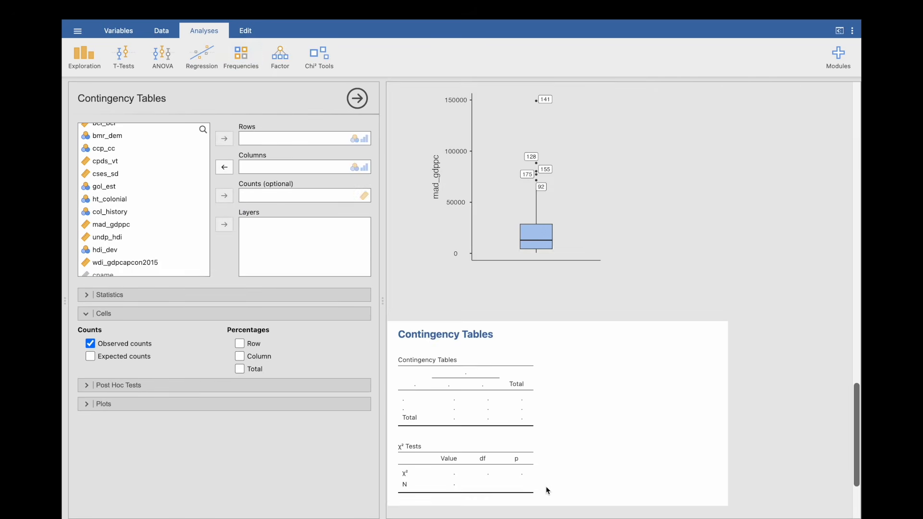
drag(129, 211, 275, 169)
drag(122, 147, 283, 135)
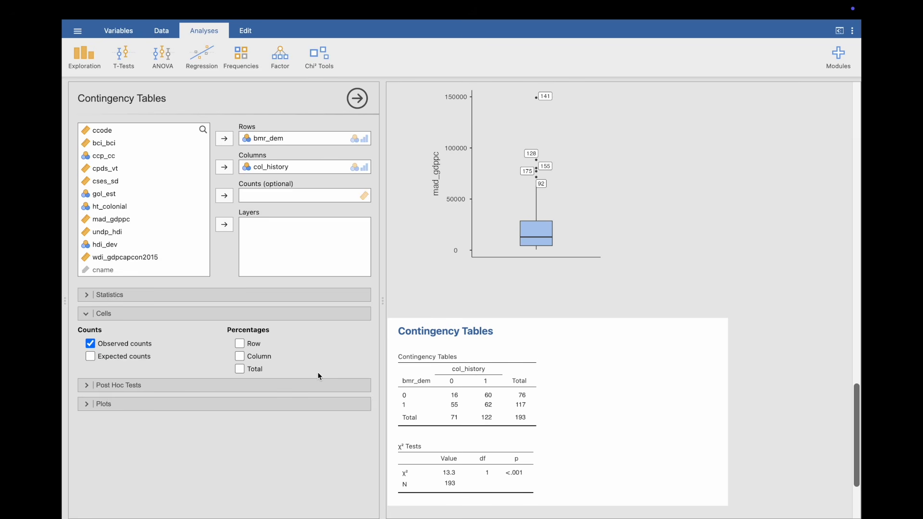
- Add a stacked bar plot to the contingency table, with columns on the x-axis and percentages within column on the y-axis
click(270, 404)
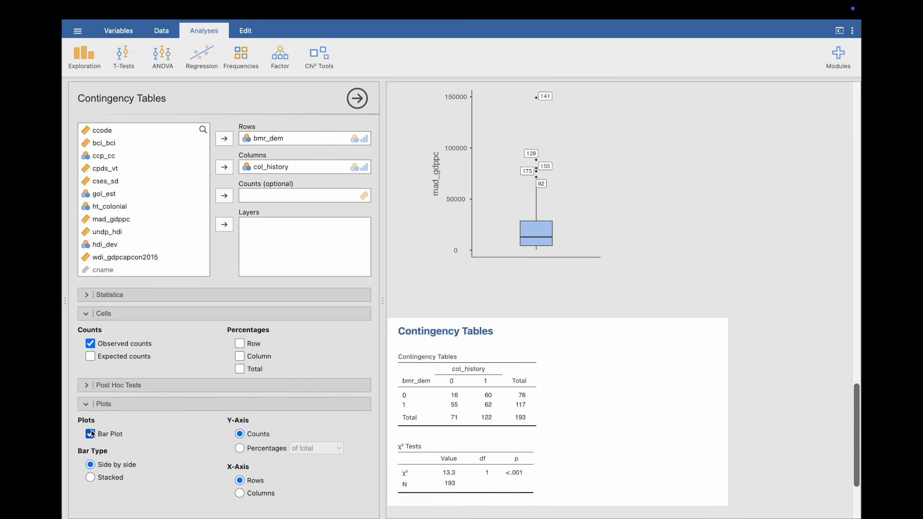
click(260, 494)
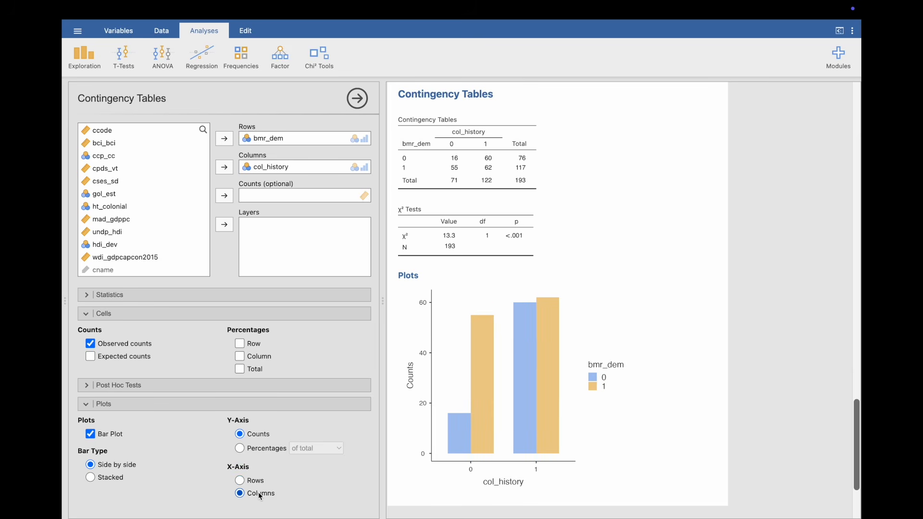
click(265, 450)
click(340, 451)
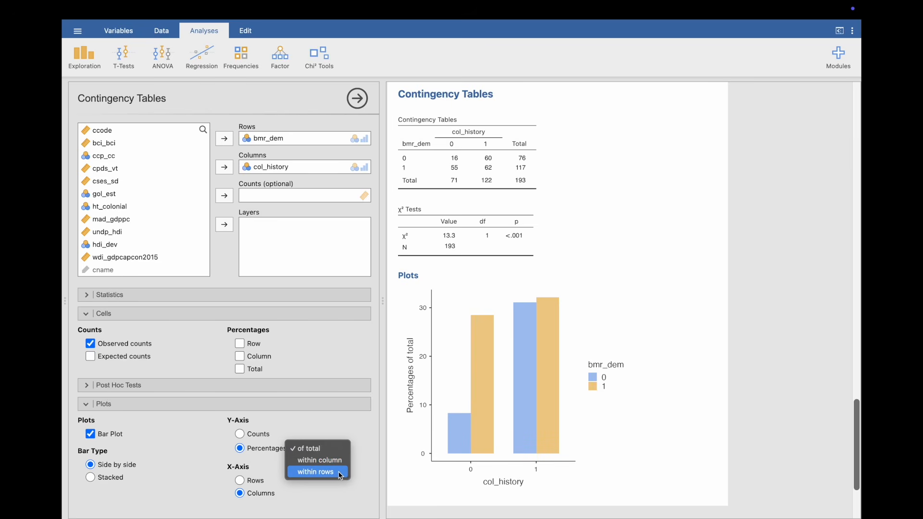
click(337, 460)
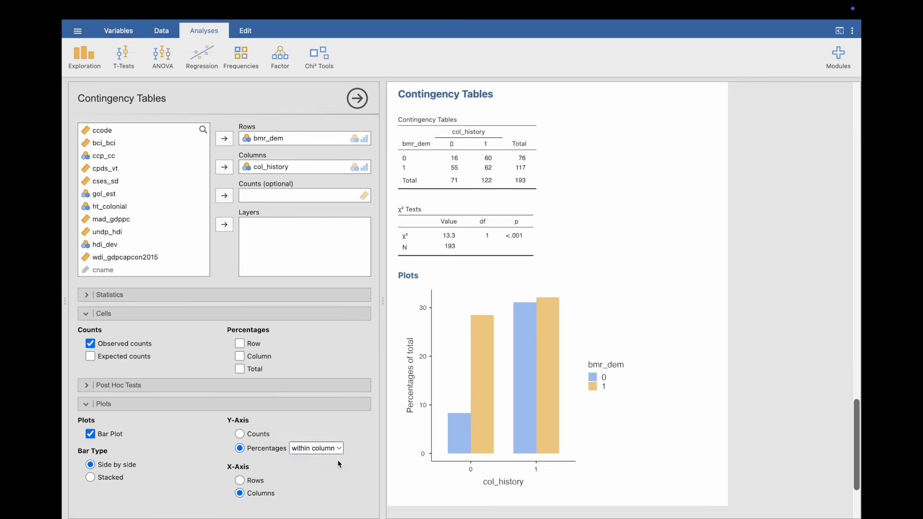
click(112, 481)
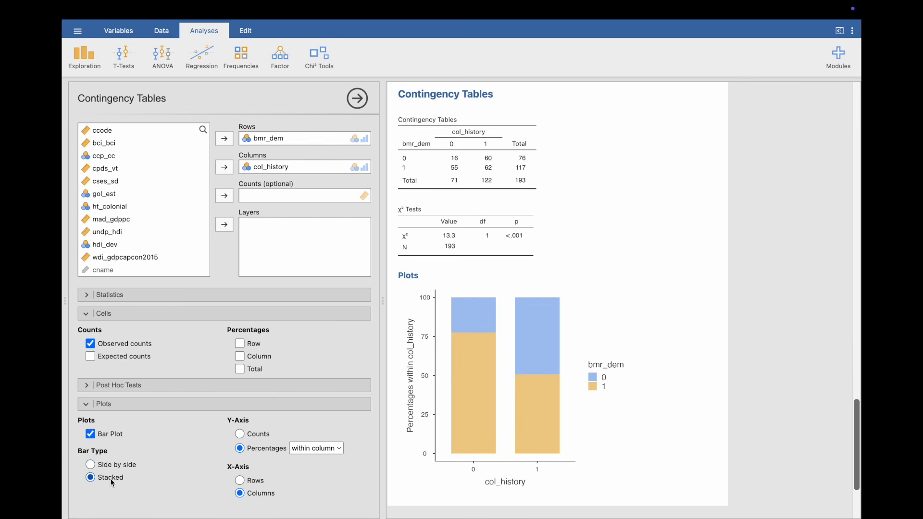
- Replace bmr_dem with hdi_dev as the row variable of the contingency table
scroll(392, 466, down, 1)
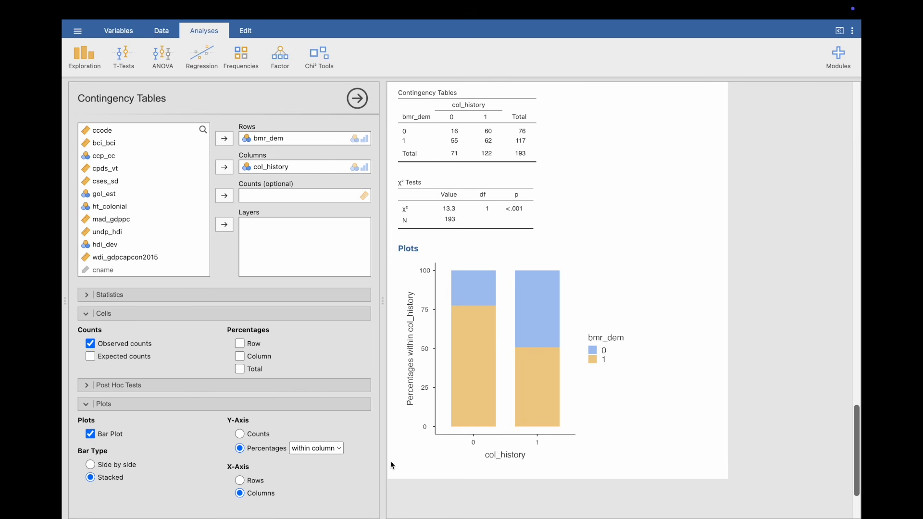
drag(118, 245, 282, 139)
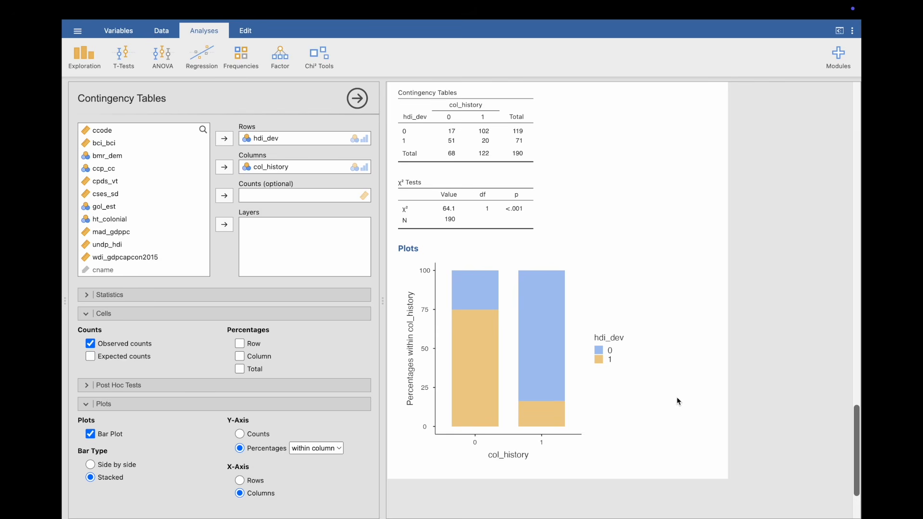
- Start a new descriptives analysis of undp_hdi split by col_history and add a bar plot
click(98, 69)
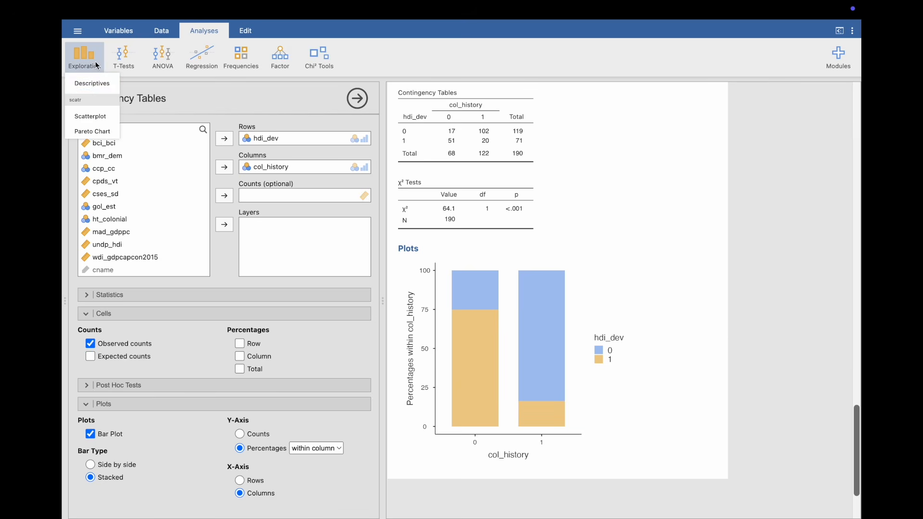
click(98, 85)
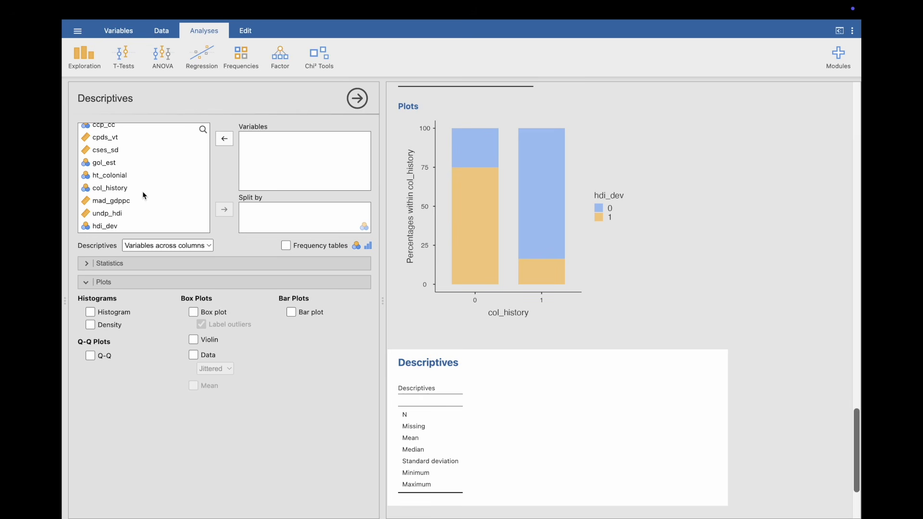
drag(121, 190, 287, 209)
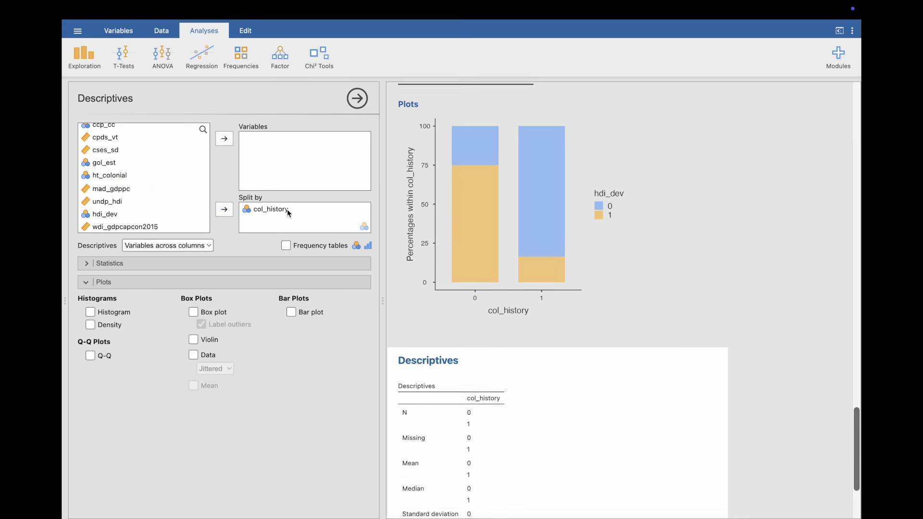
drag(120, 202, 288, 151)
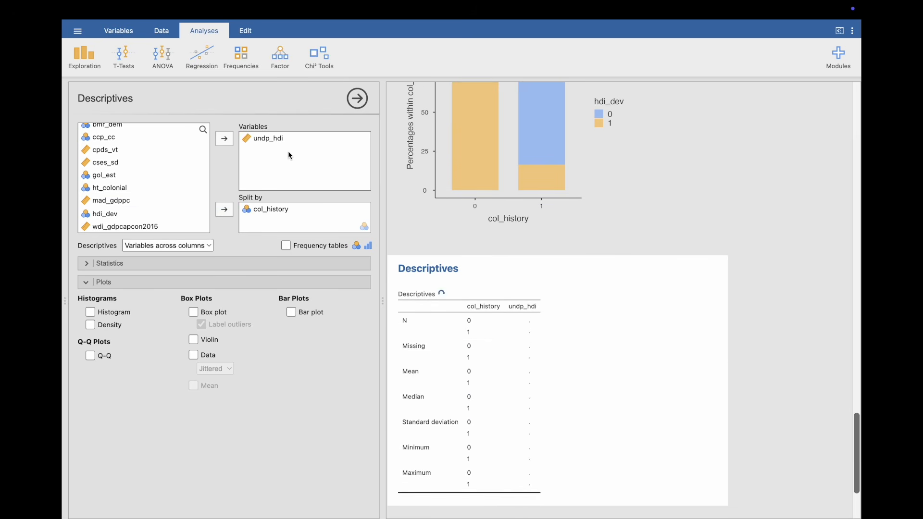
scroll(447, 386, down, 5)
click(292, 313)
scroll(474, 415, down, 2)
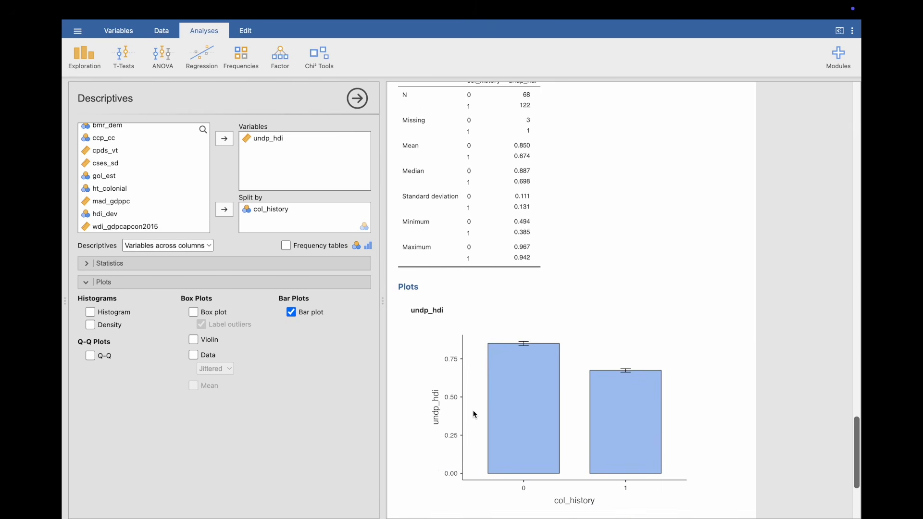
scroll(474, 415, down, 3)
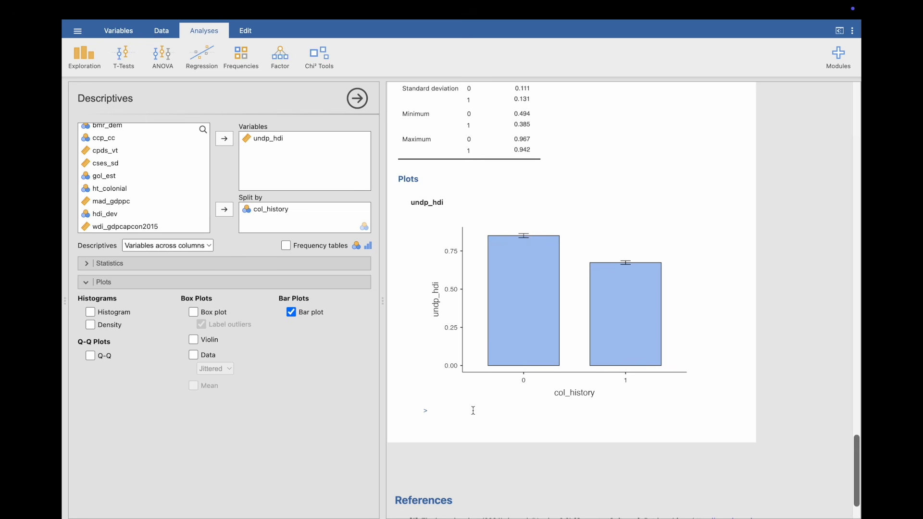
- Create a scatterplot with bci_bci on the x-axis and undp_hdi on the y-axis, and add a linear regression line
click(87, 64)
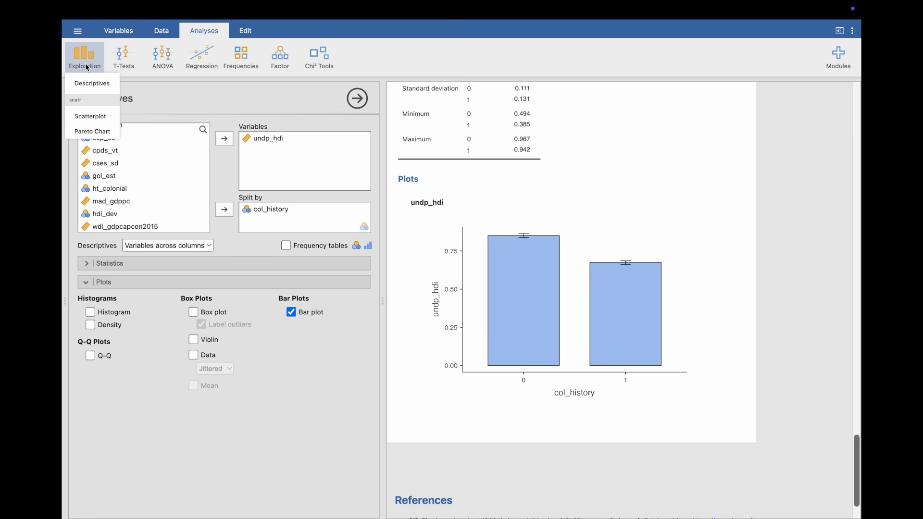
click(93, 118)
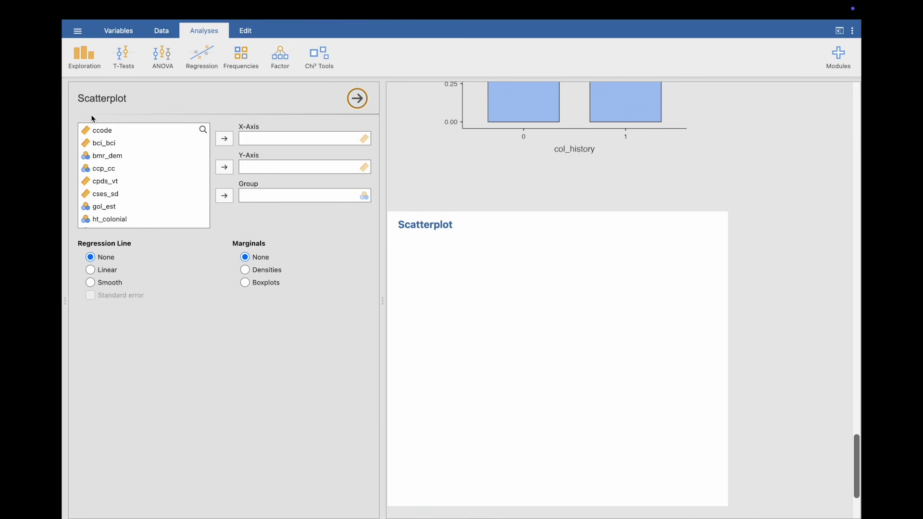
drag(110, 147, 269, 138)
scroll(150, 199, down, 3)
scroll(147, 199, down, 3)
drag(124, 187, 292, 174)
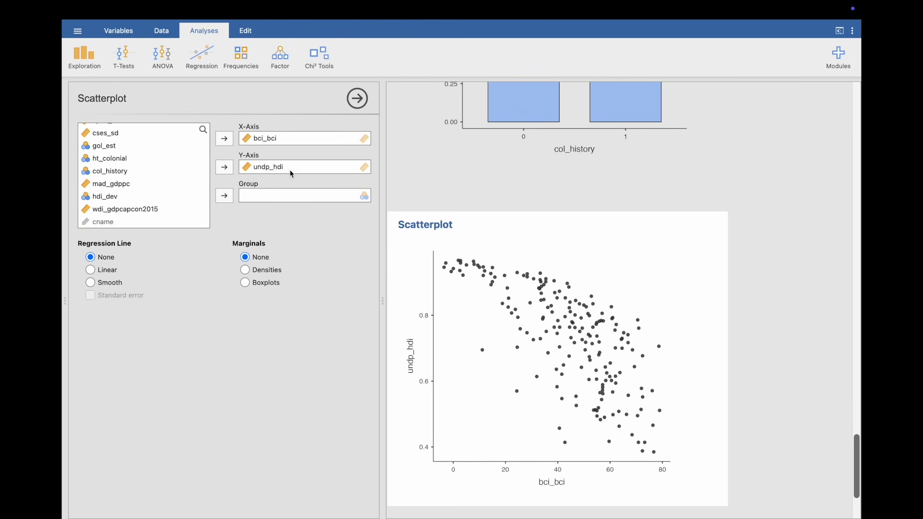
scroll(528, 375, down, 2)
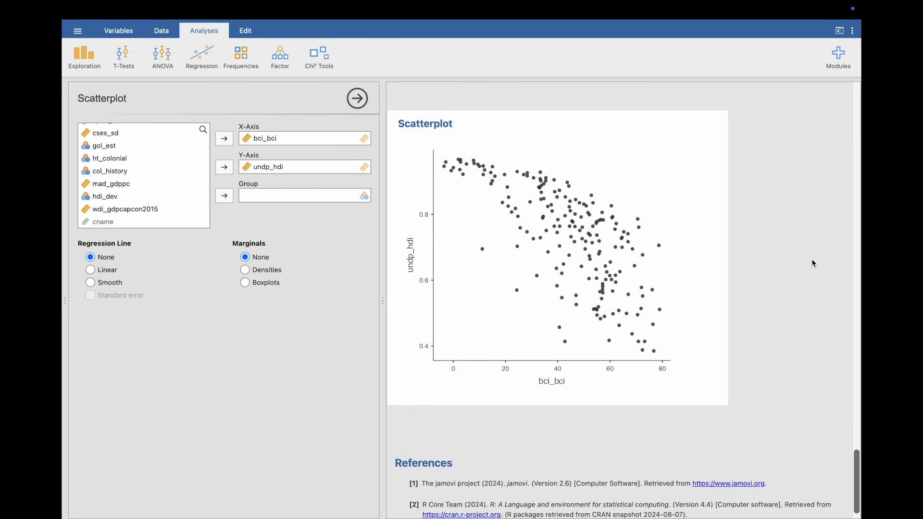
click(100, 273)
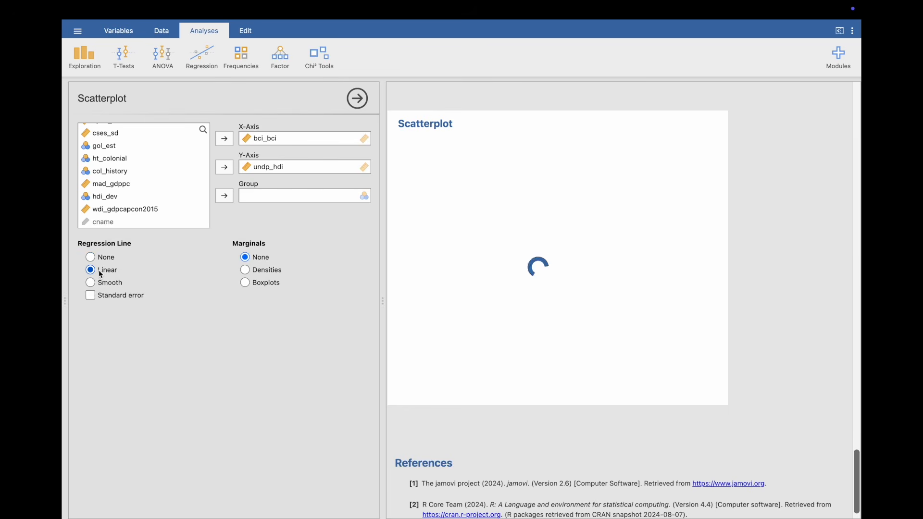